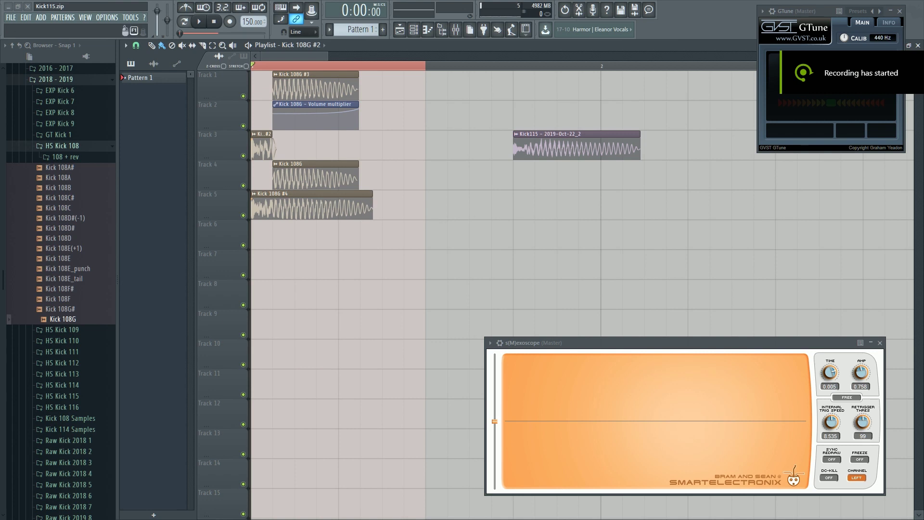
# Show the mixer and listen to the kick arrangement and the Kick 108G source sample
pyautogui.click(455, 30)
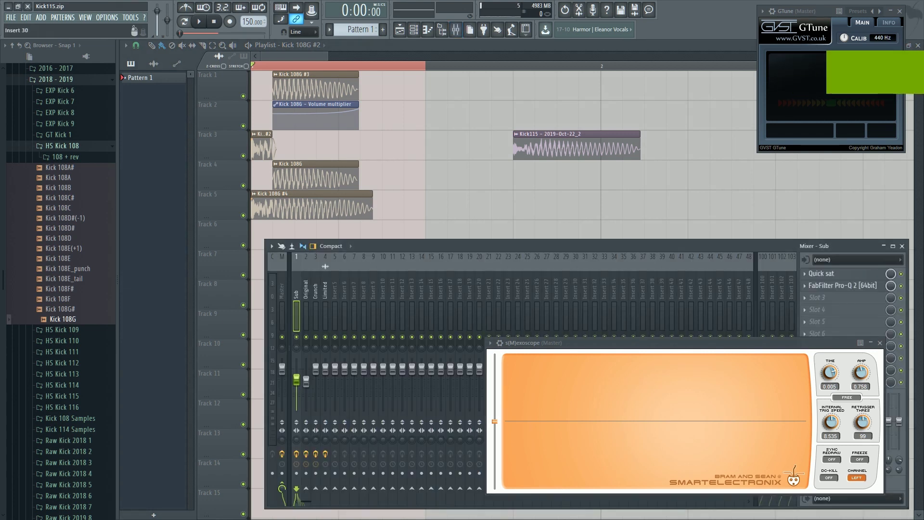
pyautogui.moveTo(576, 246); pyautogui.dragTo(573, 245)
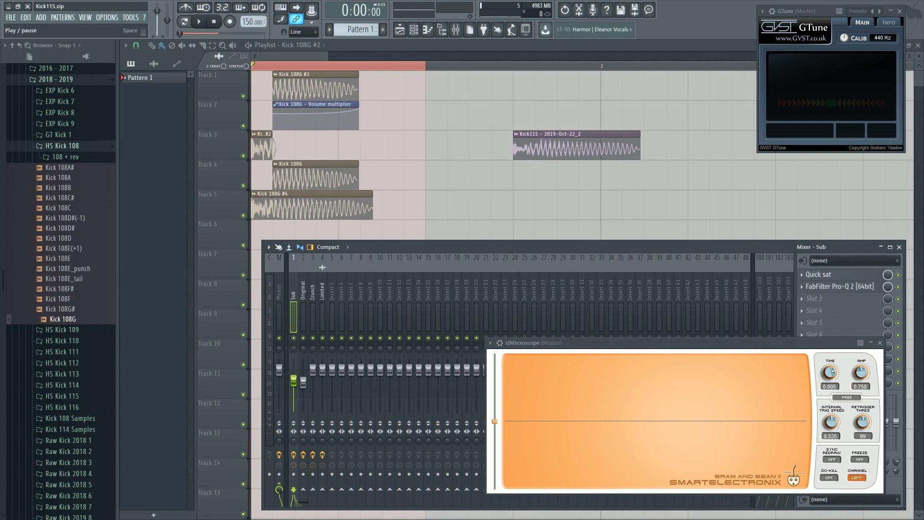
pyautogui.click(199, 21)
pyautogui.click(214, 21)
pyautogui.click(63, 319)
pyautogui.click(63, 319)
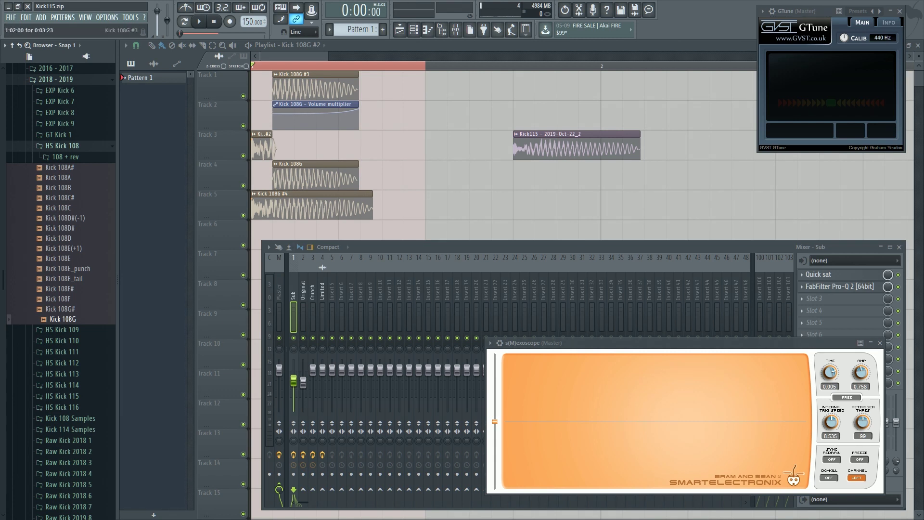
# Examine the Quick sat waveshaper curve on the Sub mixer track
pyautogui.click(303, 317)
pyautogui.click(293, 317)
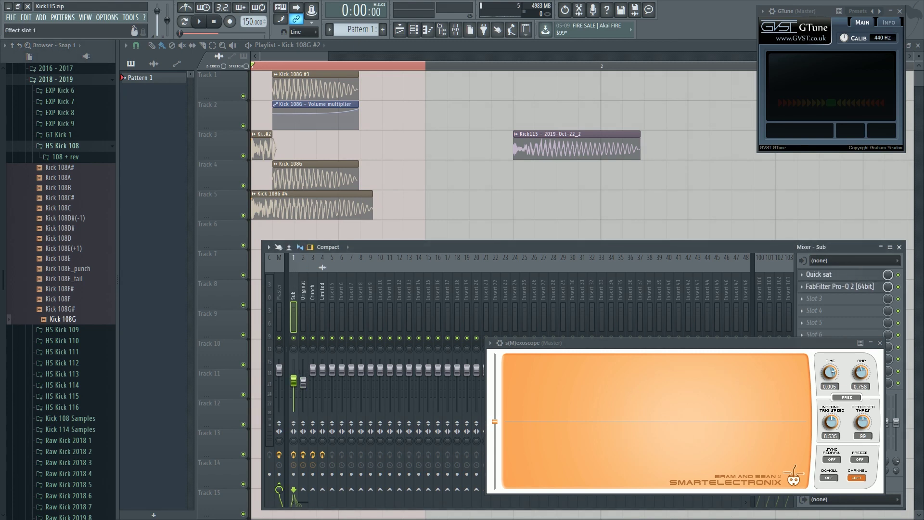
pyautogui.click(818, 274)
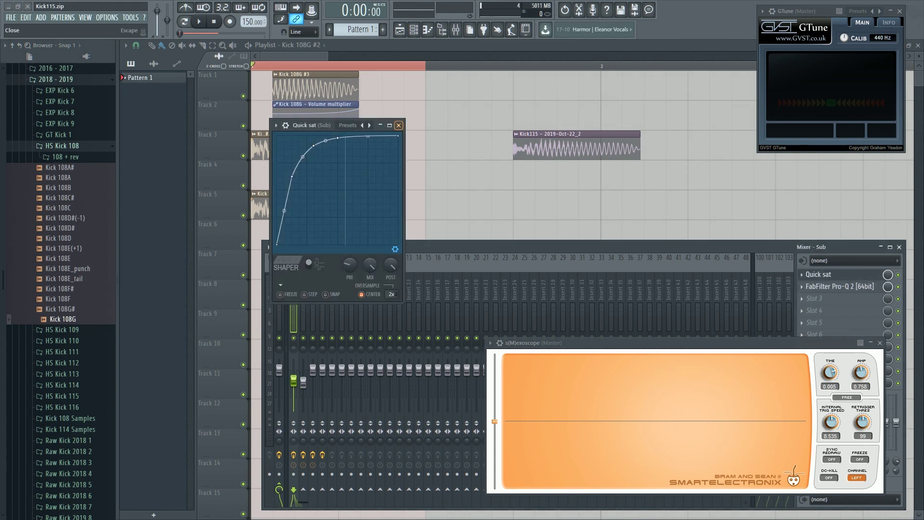
pyautogui.click(399, 125)
pyautogui.click(293, 317)
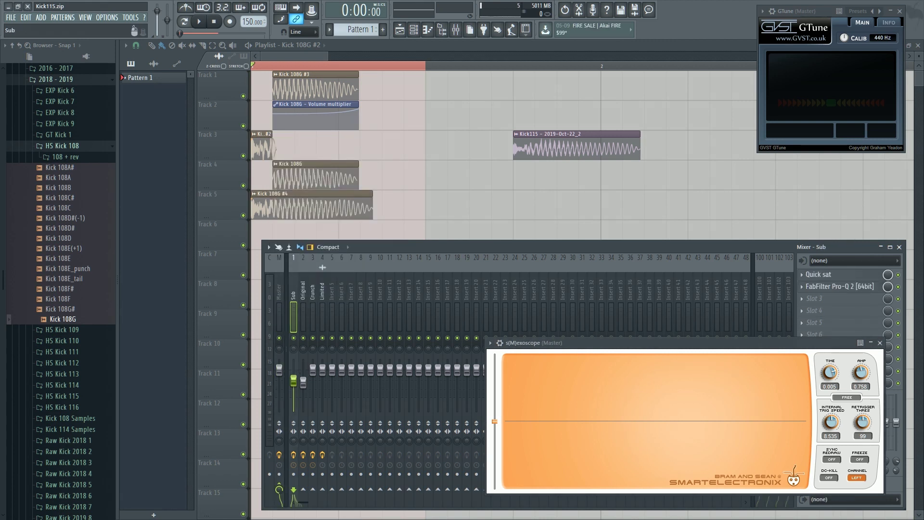
# Examine the FabFilter Pro-Q 2 high-cut and dip settings on the Sub mixer track
pyautogui.click(824, 286)
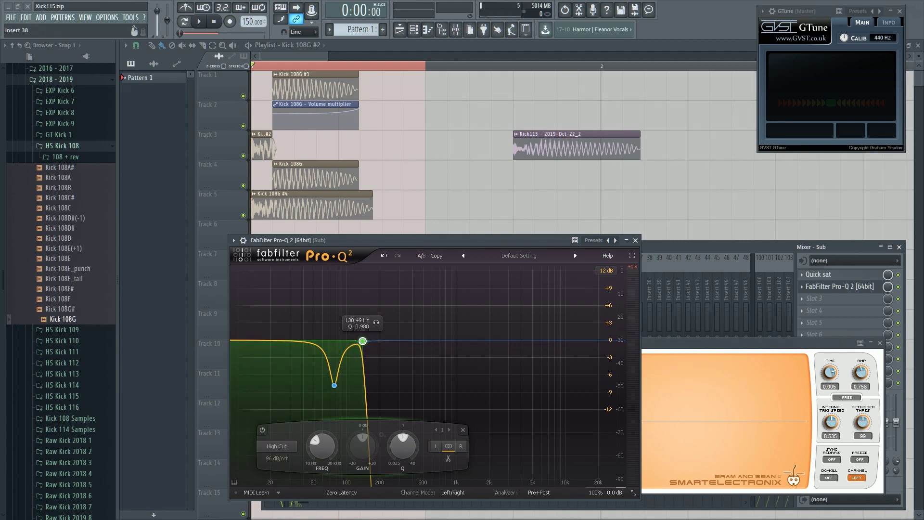
pyautogui.moveTo(433, 241); pyautogui.dragTo(483, 198)
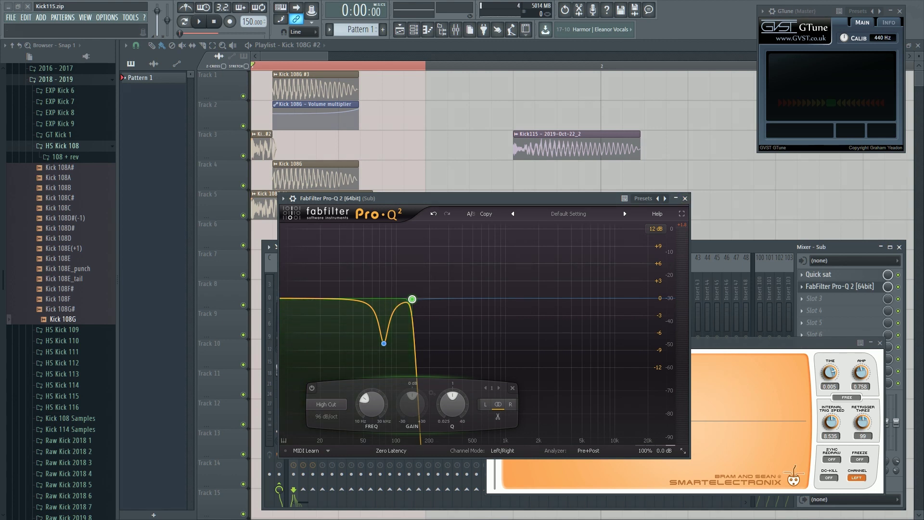
pyautogui.click(685, 199)
# Inspect the Original mixer track and the channel settings of the Kick 108G #3 clip on Track 1
pyautogui.click(278, 313)
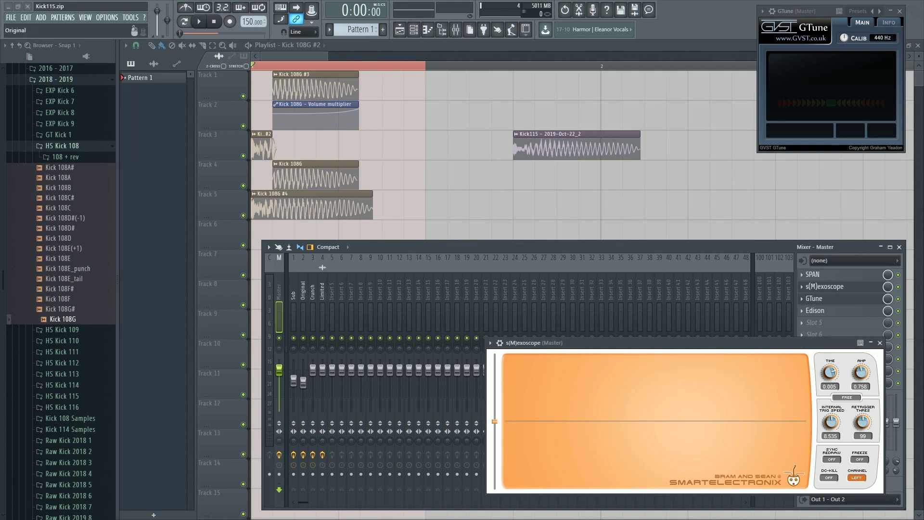
pyautogui.click(294, 313)
pyautogui.click(303, 316)
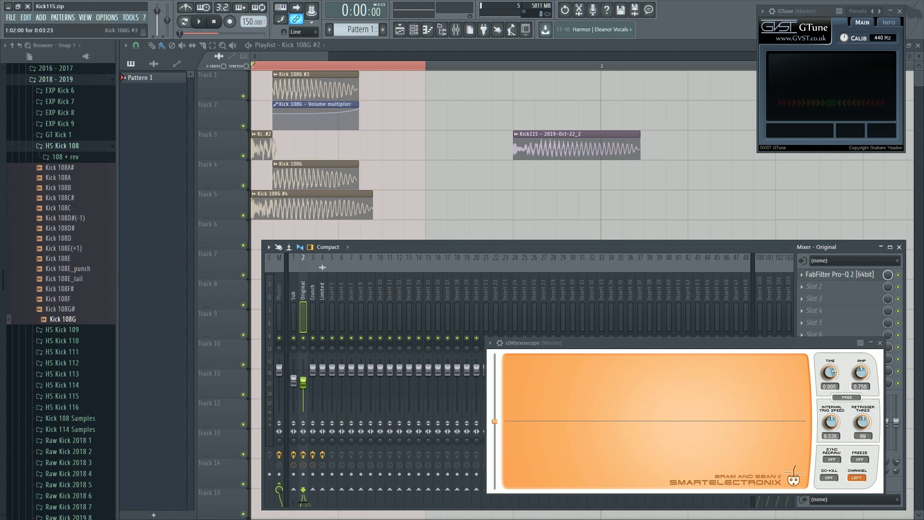
pyautogui.click(315, 85)
pyautogui.doubleClick(316, 86)
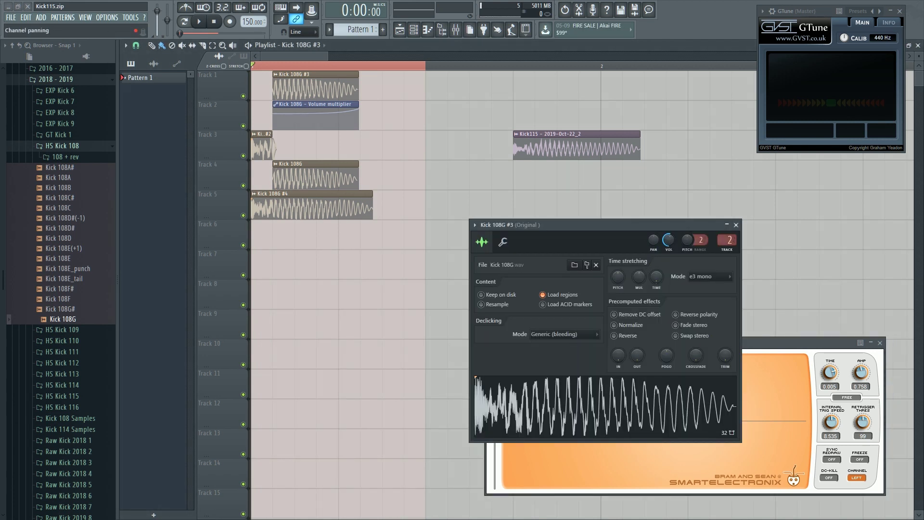
pyautogui.click(736, 225)
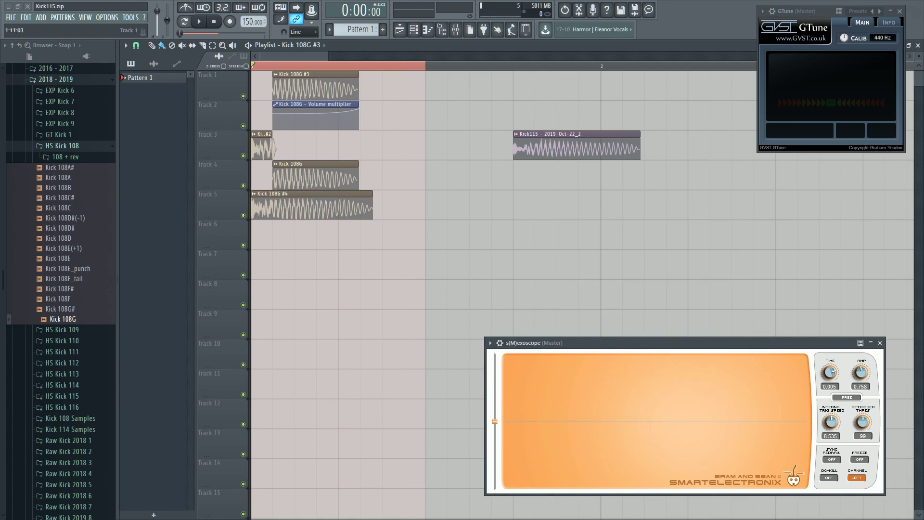
# Examine the FabFilter Pro-Q 2 low-cut and boost bands on the Original mixer track
pyautogui.click(456, 29)
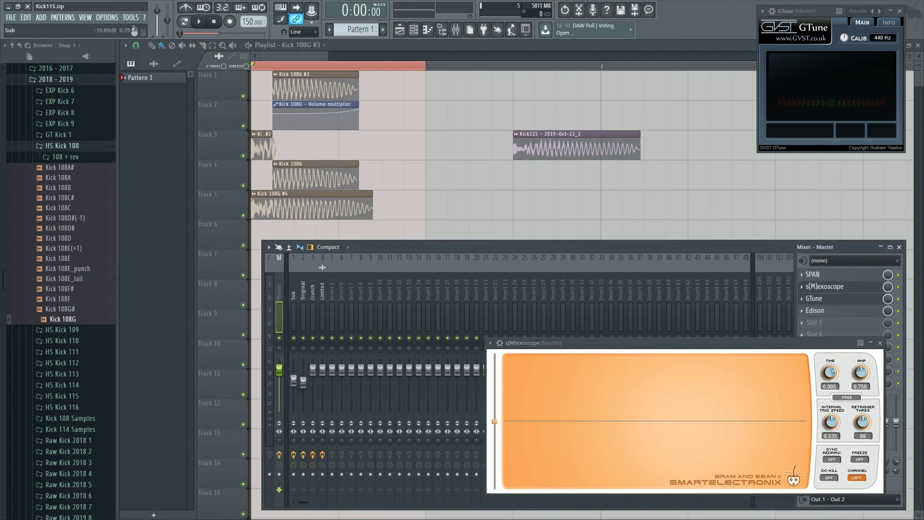
pyautogui.click(840, 274)
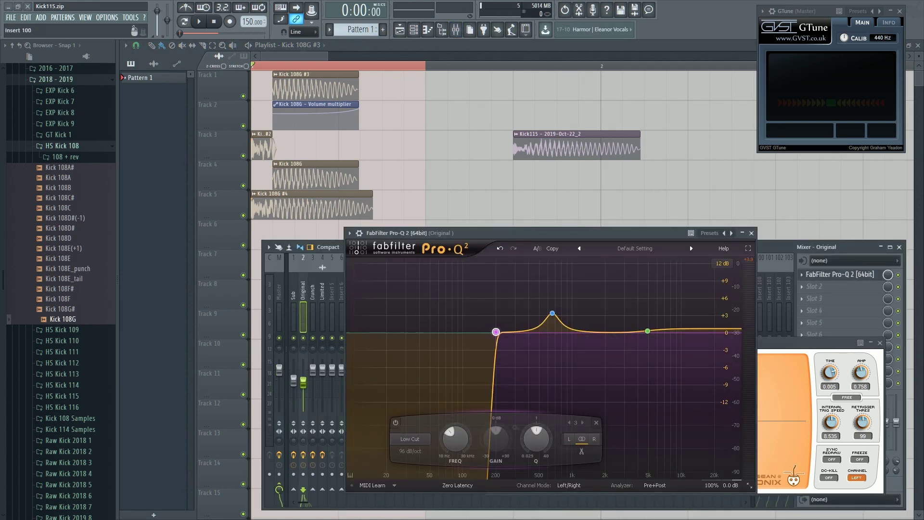
pyautogui.moveTo(537, 151); pyautogui.dragTo(517, 193)
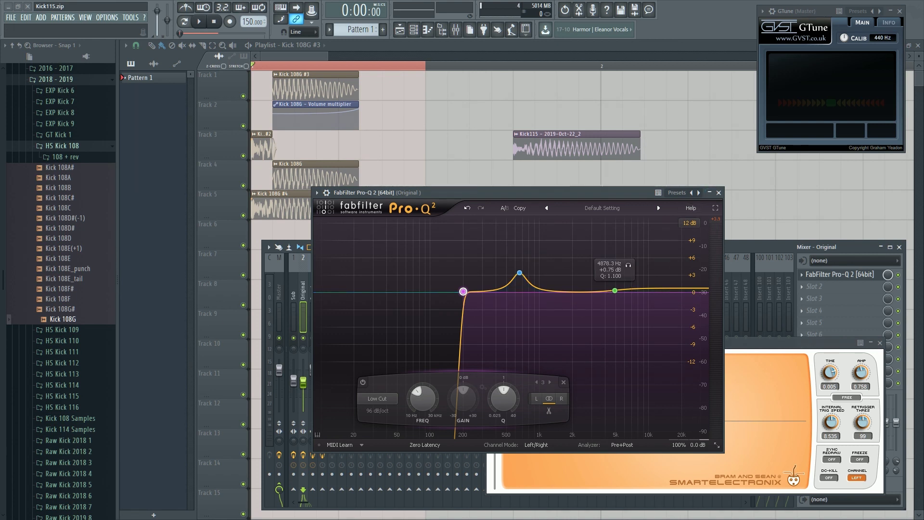
pyautogui.click(718, 192)
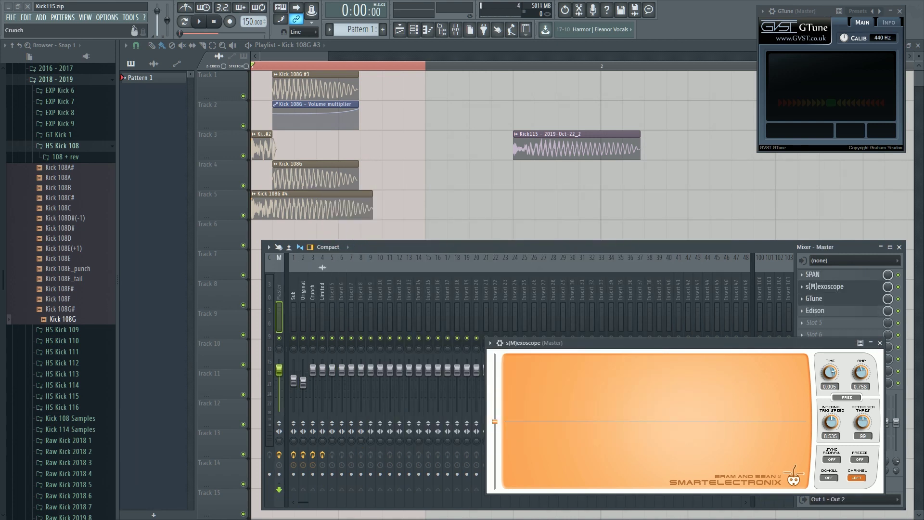
# Open the Half wave rectify waveshaper on the Crunch mixer track and place its window clear of the track strips
pyautogui.click(314, 496)
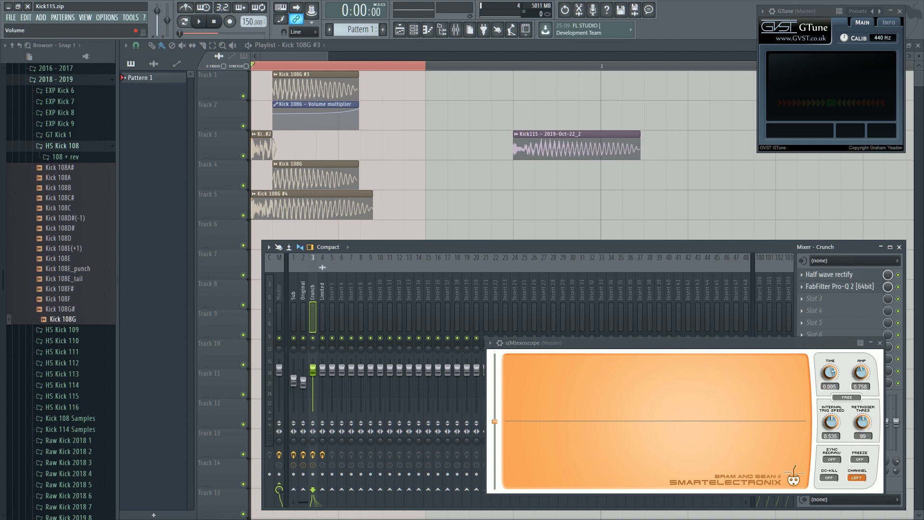
pyautogui.click(829, 274)
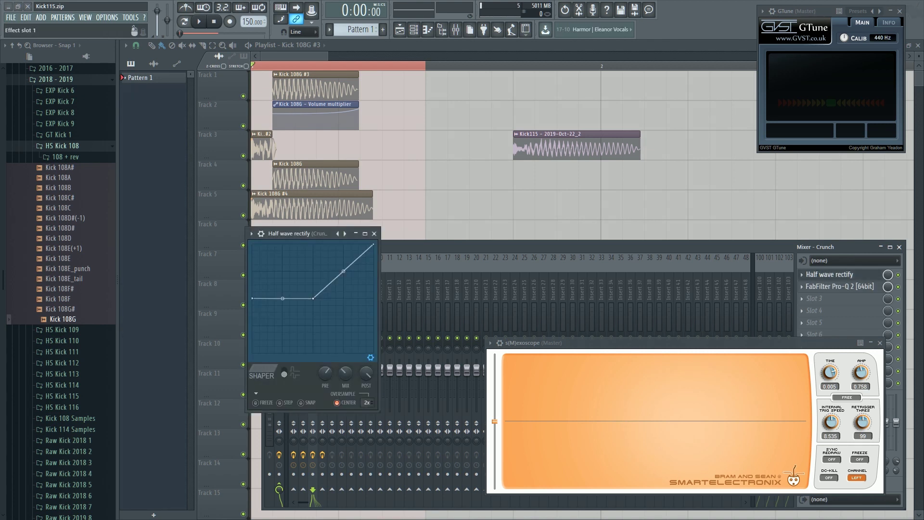
pyautogui.moveTo(313, 232); pyautogui.dragTo(526, 191)
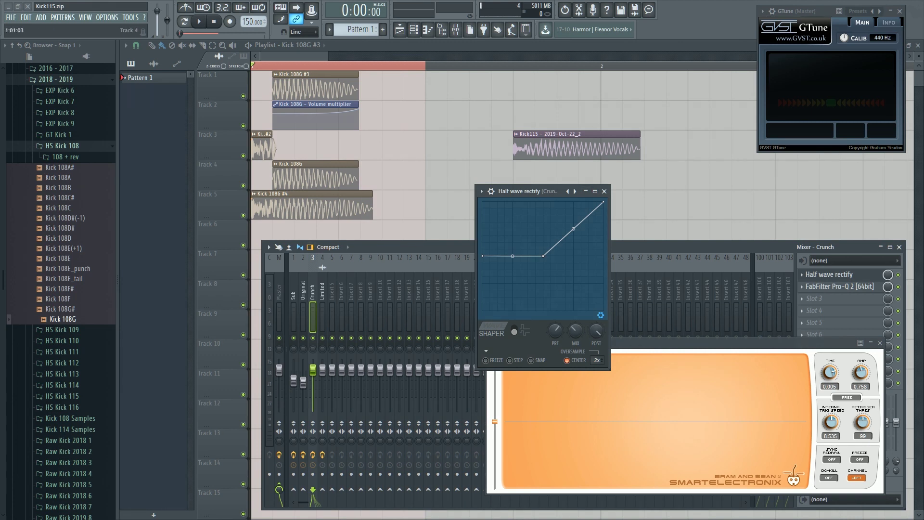
# Solo Track 4 and play its Kick 108G clip to hear the crunch layer, closing the waveshaper
pyautogui.rightClick(243, 185)
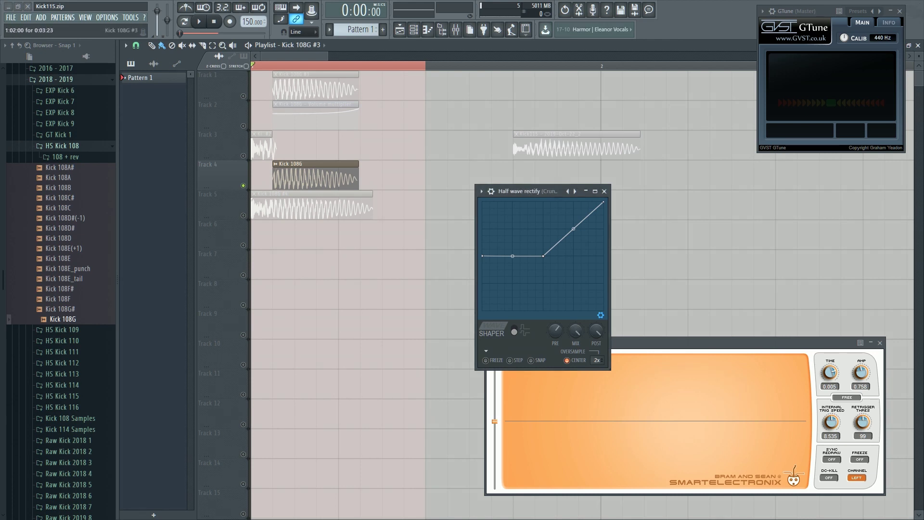
pyautogui.click(199, 21)
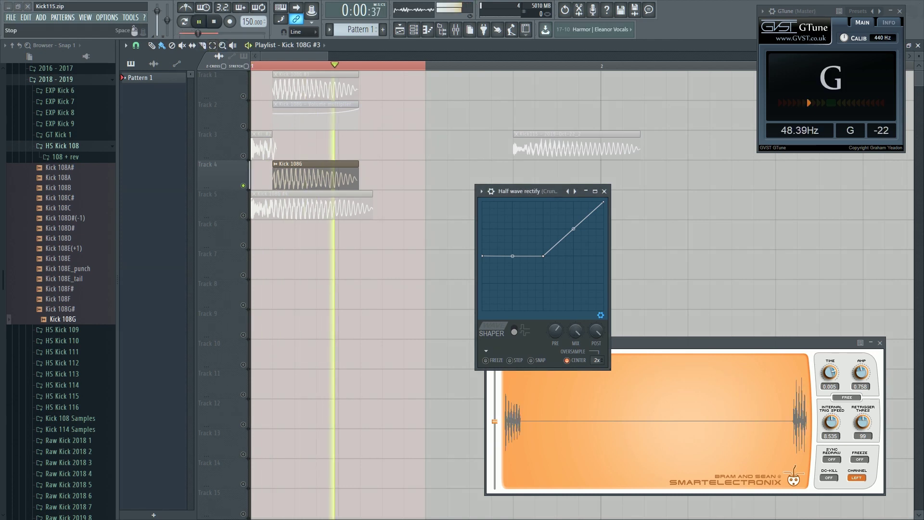
pyautogui.press('space')
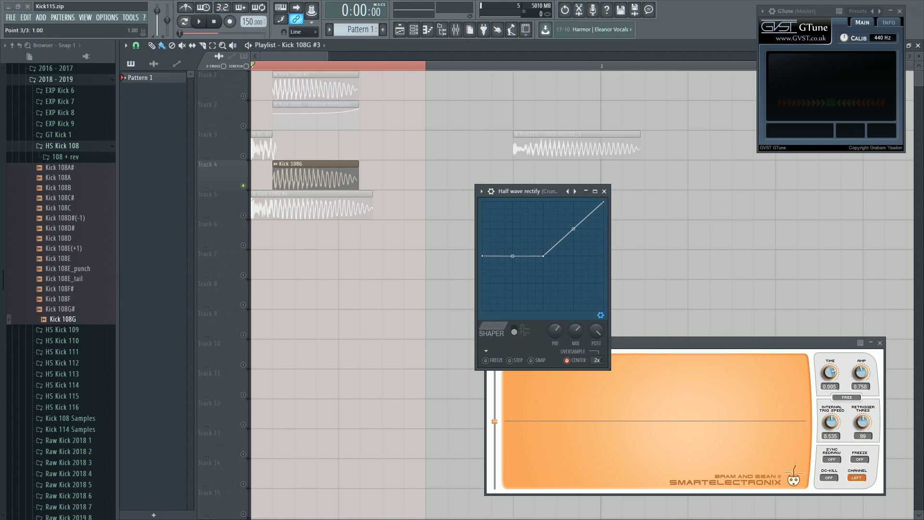
pyautogui.click(604, 191)
pyautogui.press('space')
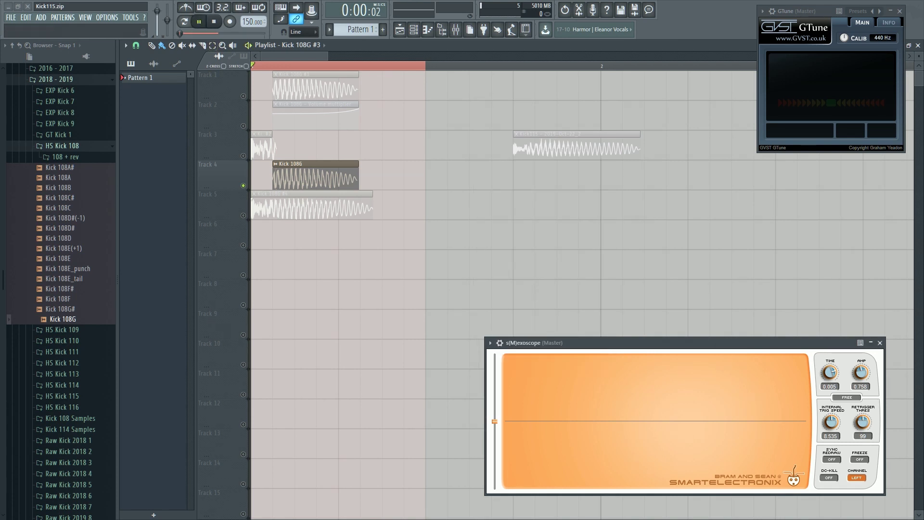
pyautogui.press('space')
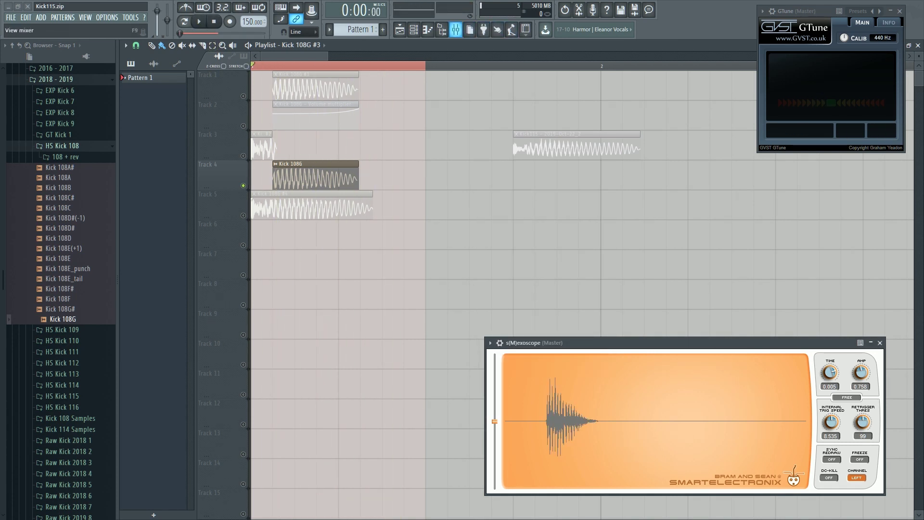
# Select the Crunch mixer track and unsolo the playlist so that every track is active
pyautogui.click(455, 29)
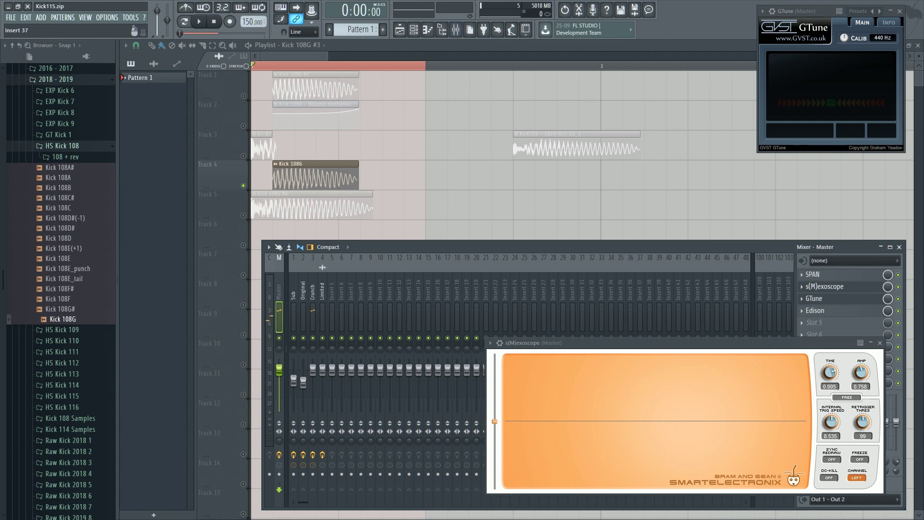
pyautogui.click(312, 290)
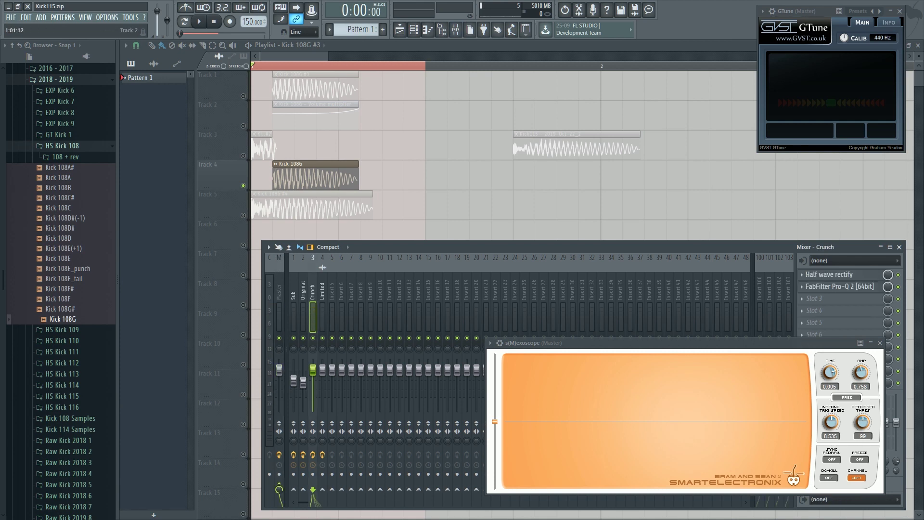
pyautogui.rightClick(243, 96)
pyautogui.rightClick(243, 96)
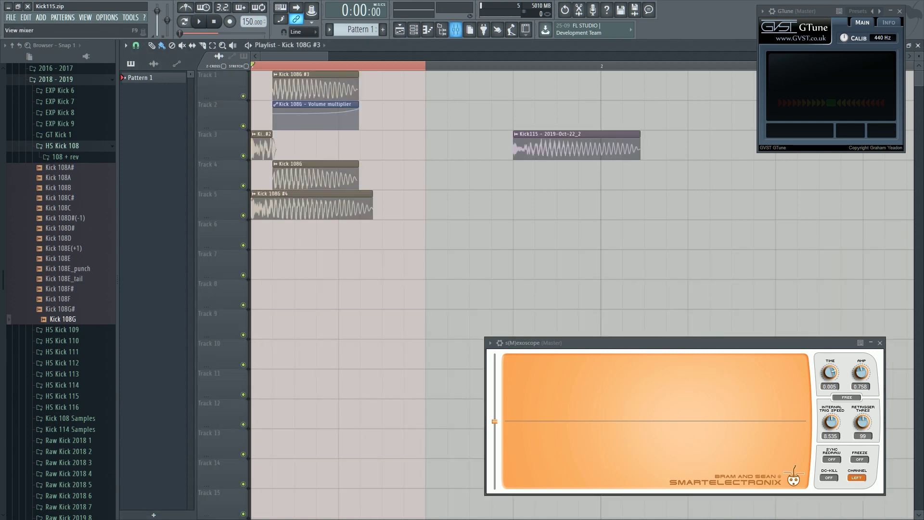
# Examine the FabFilter Pro-Q 2 bands on the Crunch mixer track
pyautogui.click(456, 29)
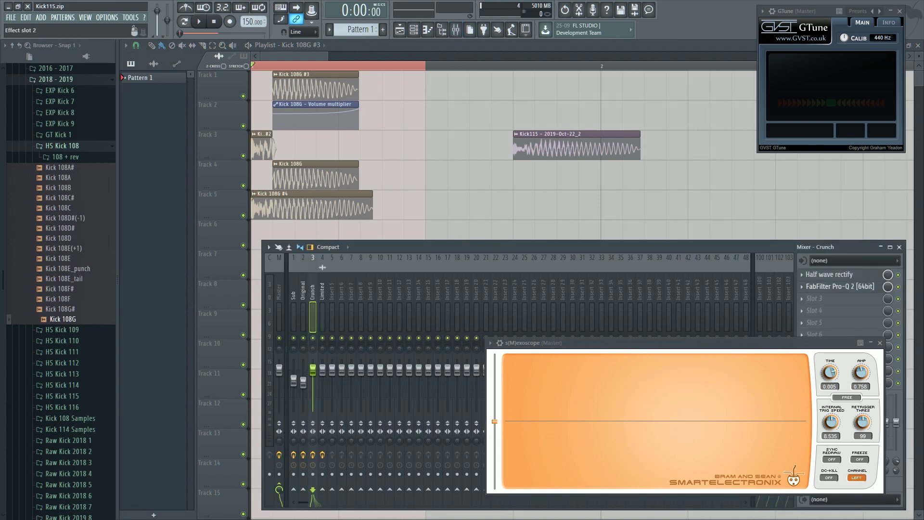
pyautogui.click(840, 287)
pyautogui.moveTo(577, 189); pyautogui.dragTo(474, 223)
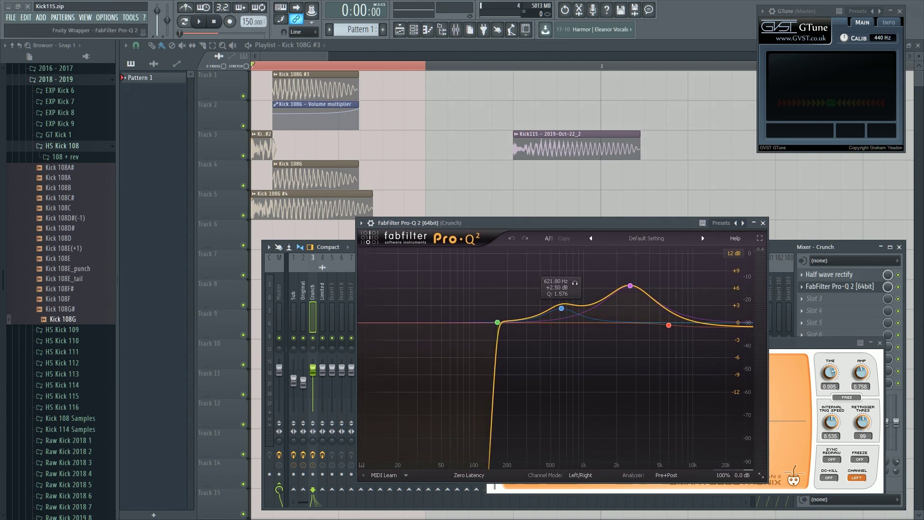
pyautogui.moveTo(554, 223)
pyautogui.mouseDown()
pyautogui.moveTo(528, 258)
pyautogui.moveTo(558, 210)
pyautogui.mouseUp()
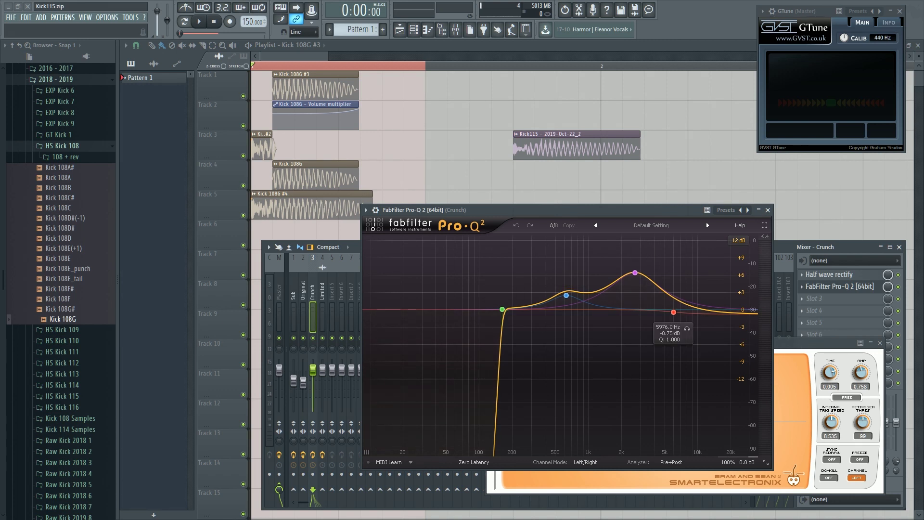
pyautogui.click(768, 210)
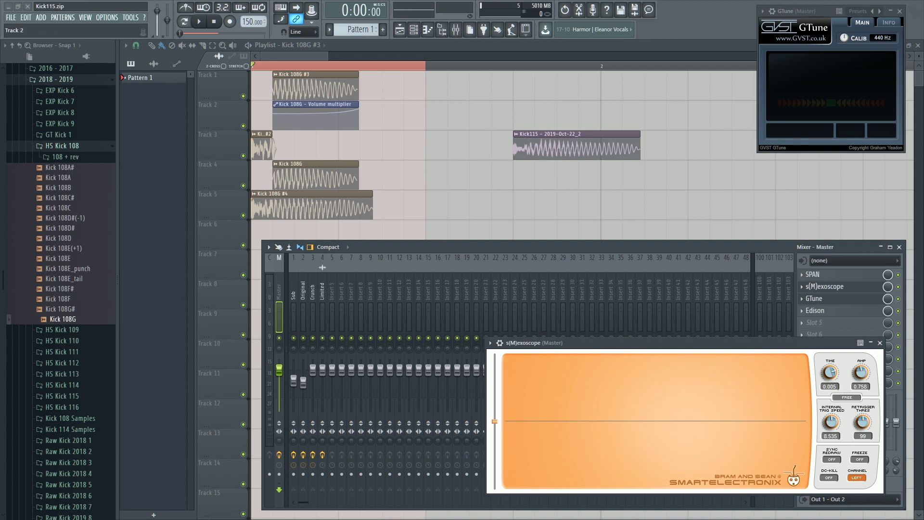
# Mute the volume automation on Track 2 and open the channel settings of the Kick 108G #2 clip on Track 3
pyautogui.click(243, 126)
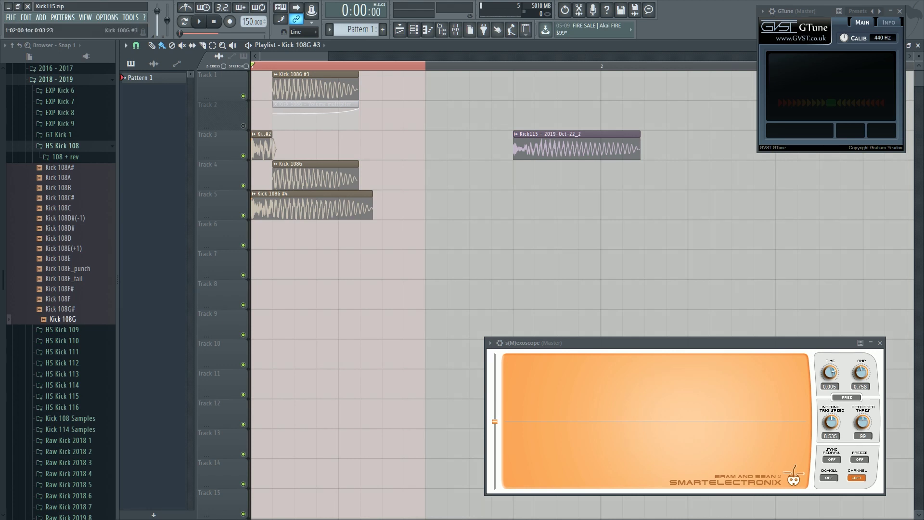
pyautogui.scroll(4, 500, 202)
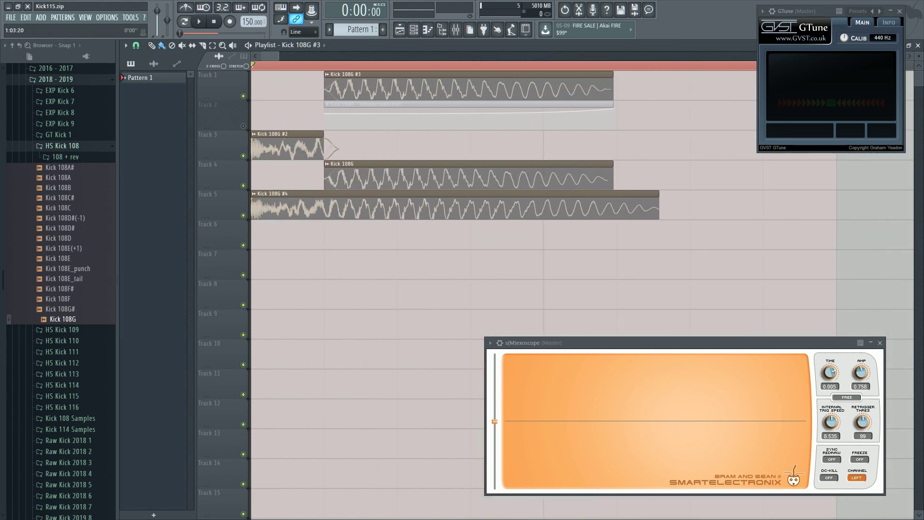
pyautogui.scroll(-3, 500, 202)
pyautogui.scroll(1, 335, 202)
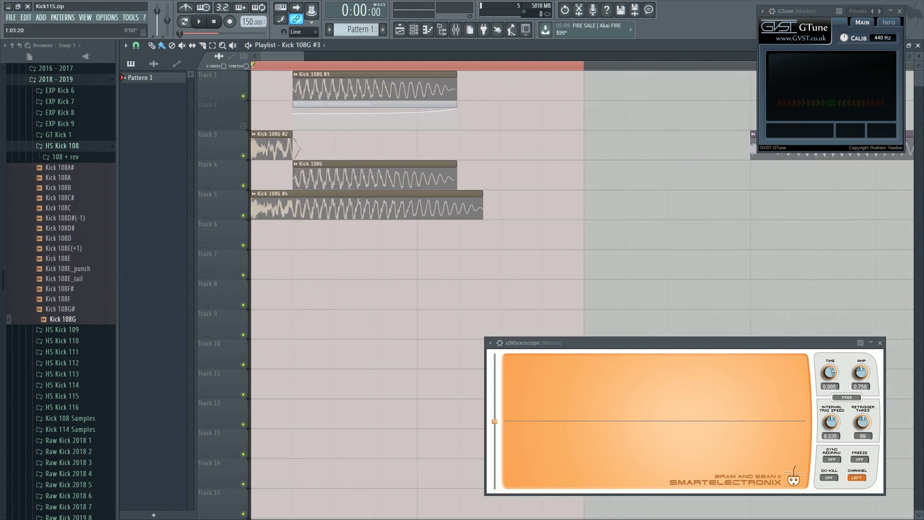
pyautogui.scroll(-1, 336, 202)
pyautogui.doubleClick(265, 147)
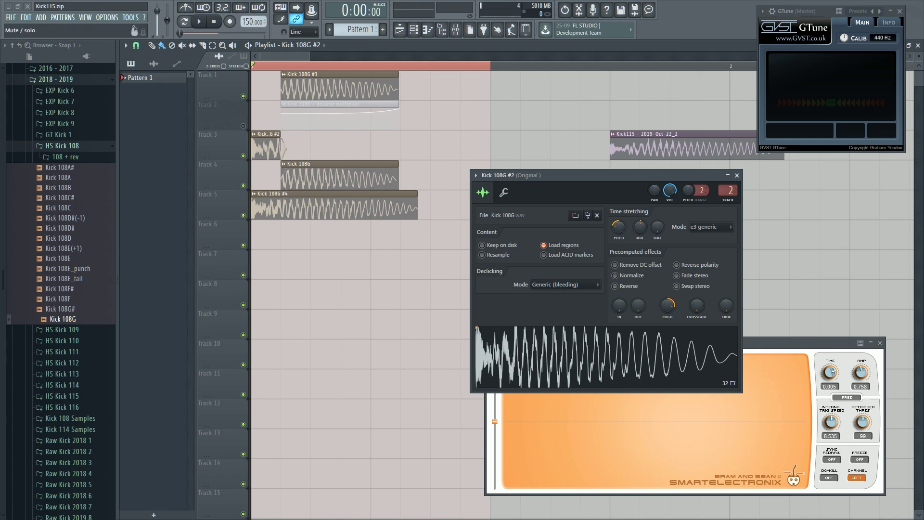
# Solo Track 3 and play its Kick 108G #2 clip to hear the original layer's punch, closing the clip's channel settings
pyautogui.keyDown('ctrl'); pyautogui.click(243, 156); pyautogui.keyUp('ctrl')
pyautogui.press('space')
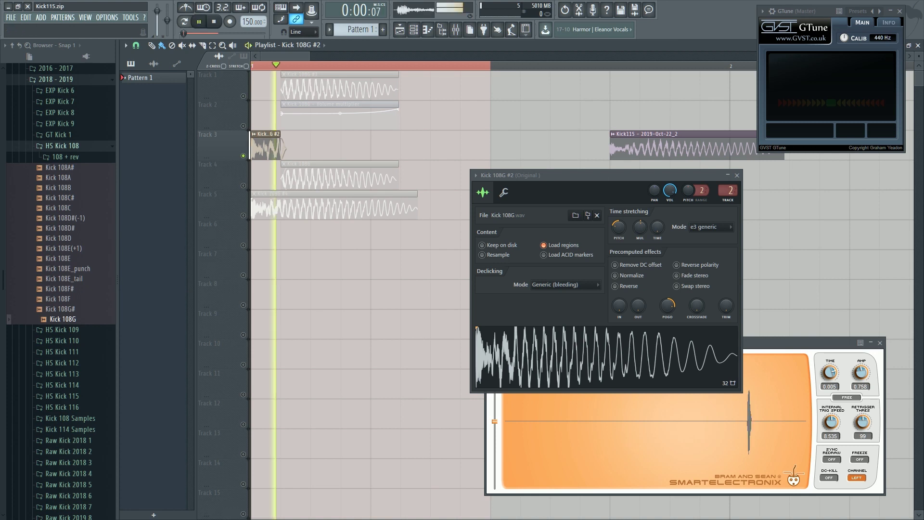
pyautogui.press('space')
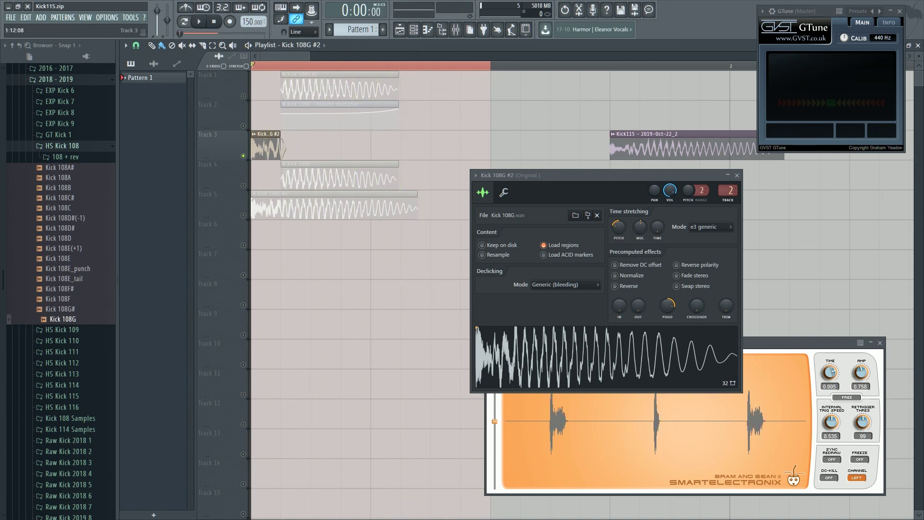
pyautogui.press('Escape')
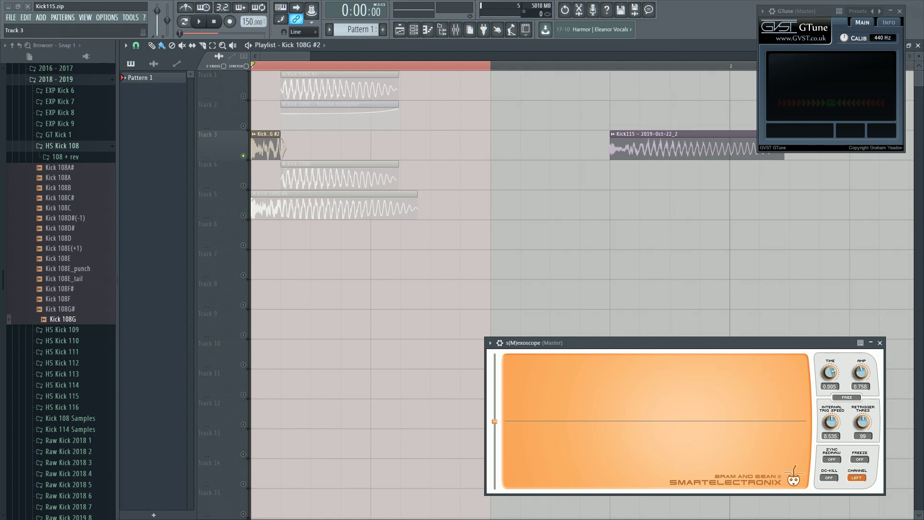
# Unsolo Track 3 and play all kick layers together while viewing their levels in the mixer
pyautogui.rightClick(244, 155)
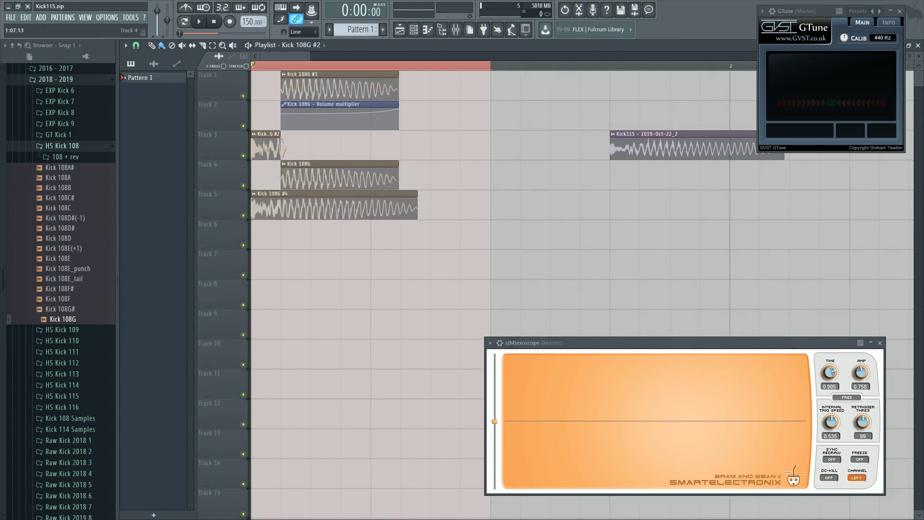
pyautogui.press('F9')
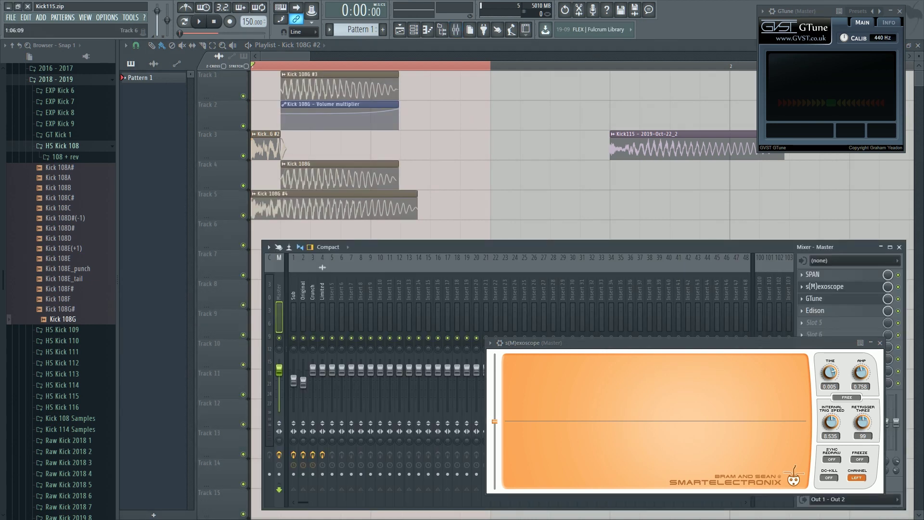
pyautogui.press('space')
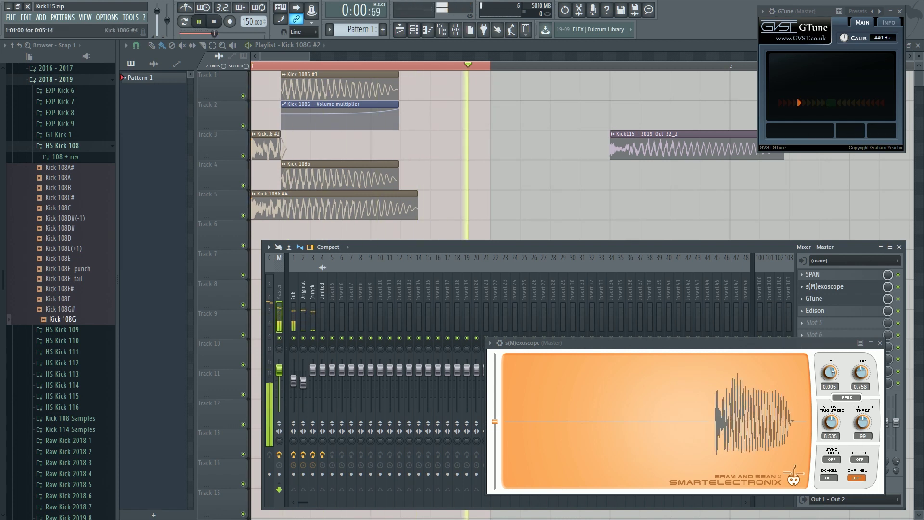
pyautogui.press('space')
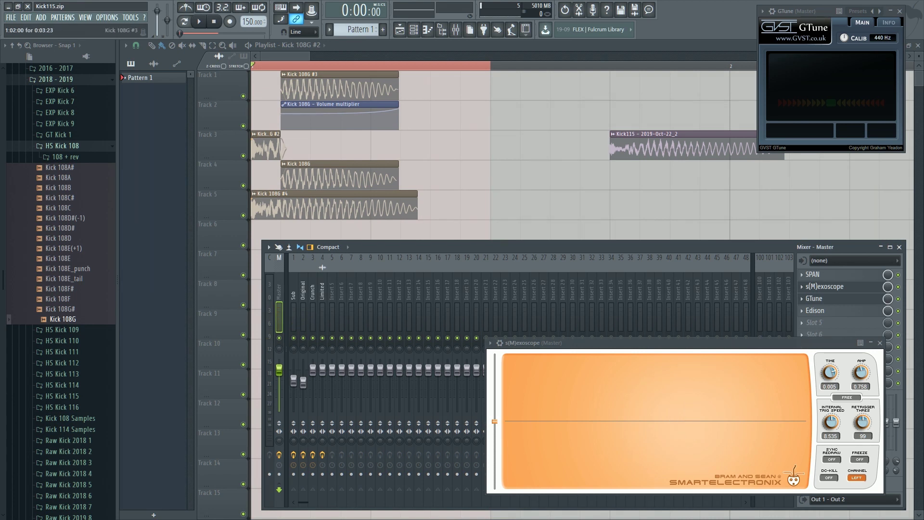
pyautogui.press('F9')
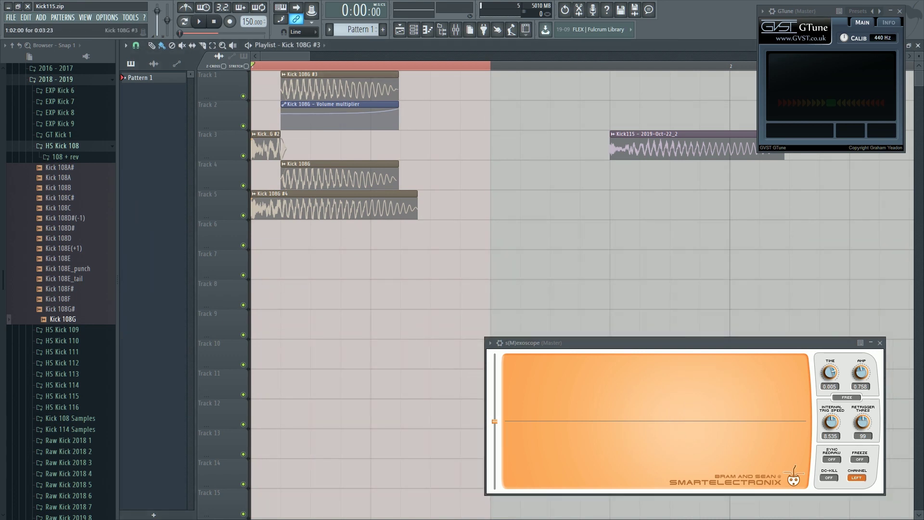
# Check the channel settings of the Kick 108G #3 clip on Track 1 and play the layered kick again
pyautogui.doubleClick(337, 87)
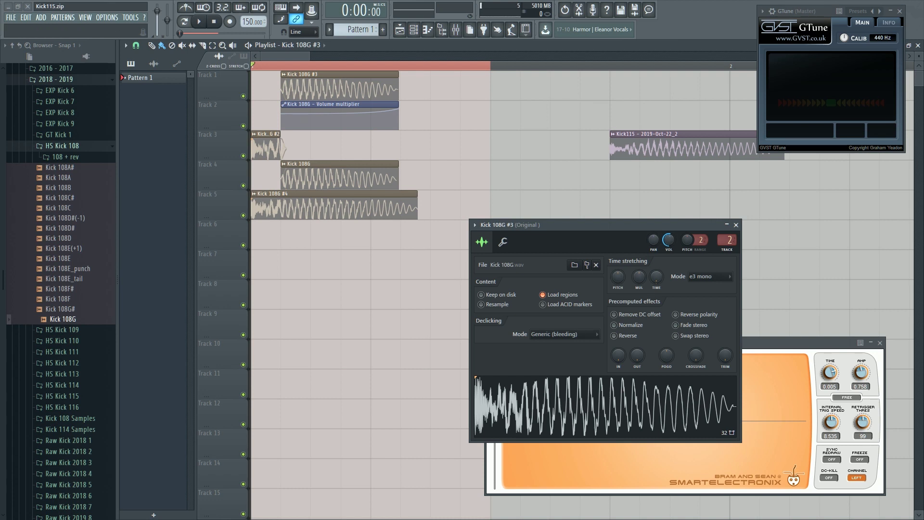
pyautogui.click(736, 224)
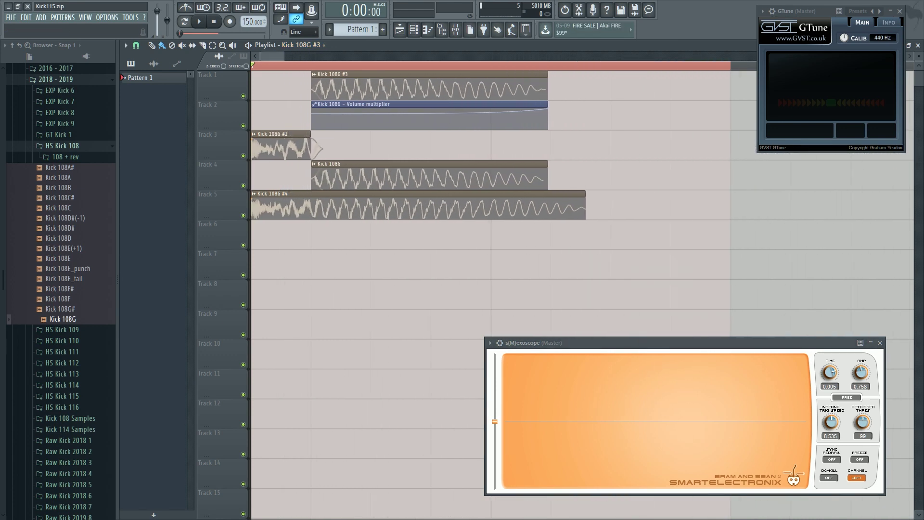
pyautogui.moveTo(284, 56); pyautogui.dragTo(287, 55)
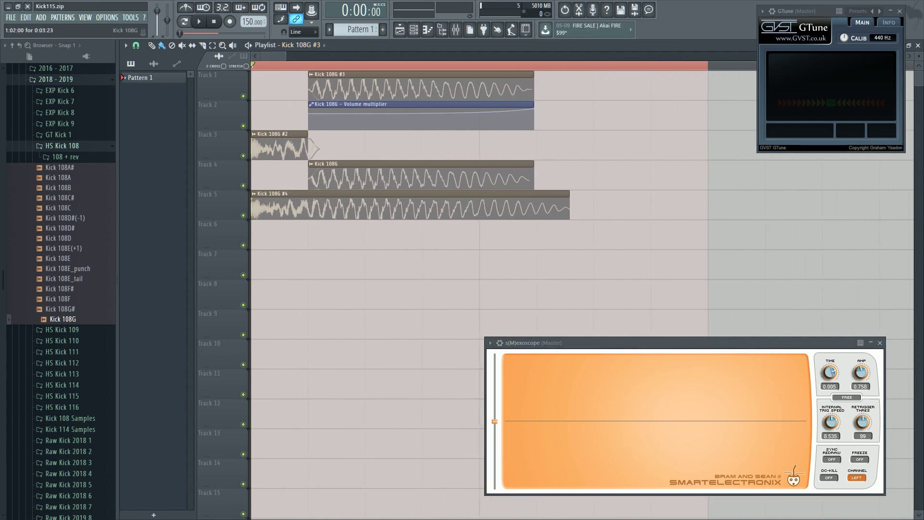
pyautogui.press('space')
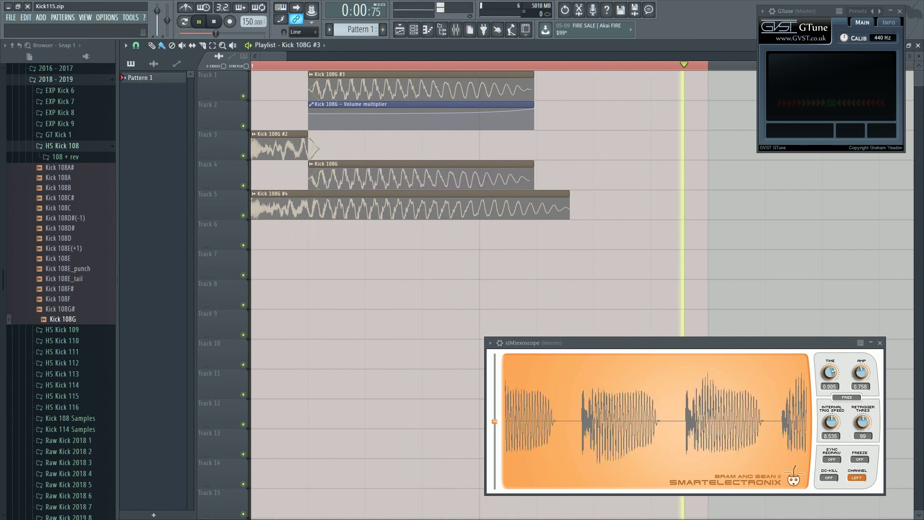
pyautogui.press('space')
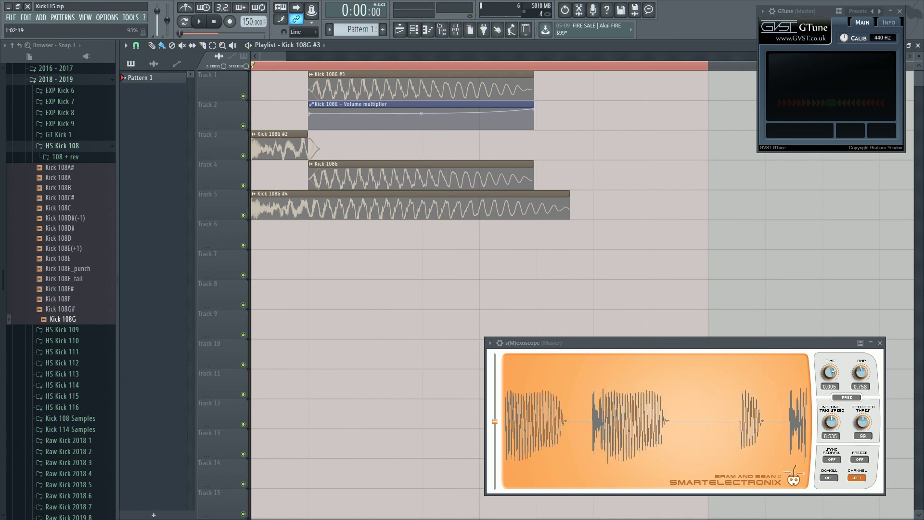
# Open an Edison audio editor on the Master track and place its window beneath the playlist clips
pyautogui.scroll(-2, 582, 202)
pyautogui.scroll(-3, 582, 202)
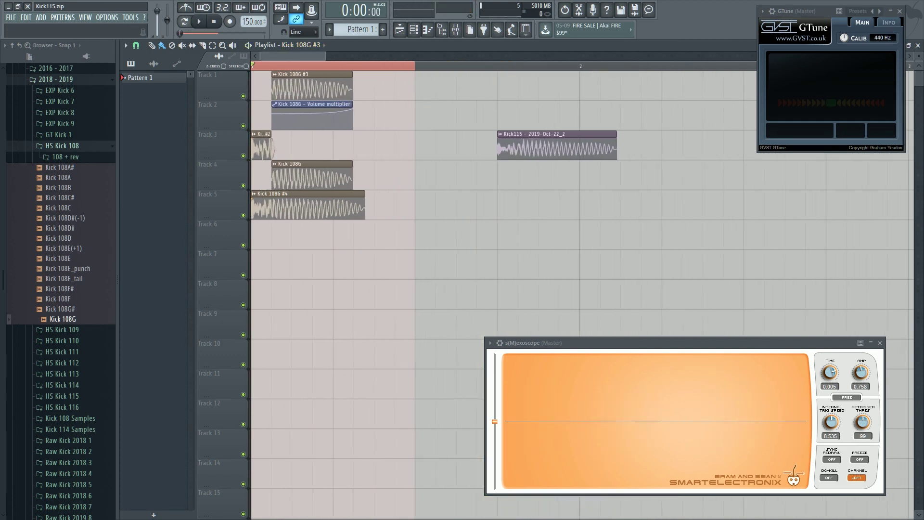
pyautogui.scroll(2, 583, 202)
pyautogui.scroll(-3, 583, 203)
pyautogui.scroll(4, 583, 202)
pyautogui.press('pagedown')
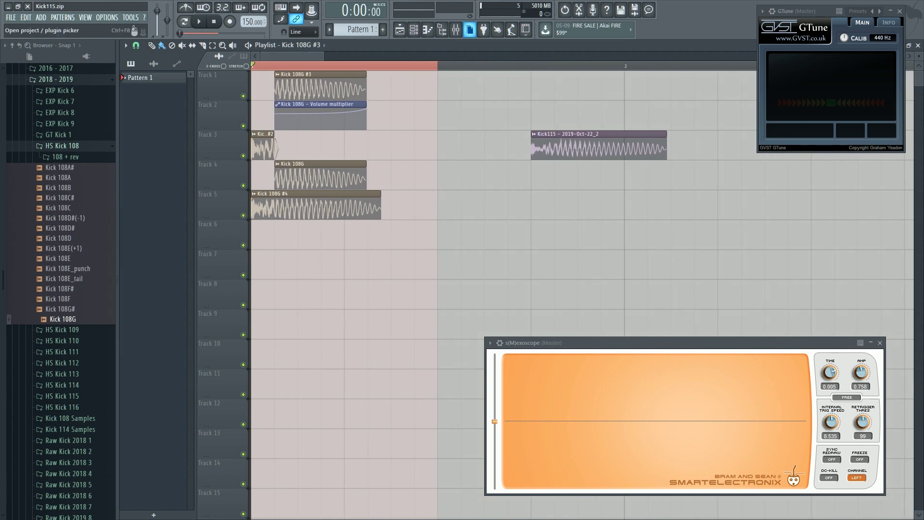
pyautogui.click(579, 10)
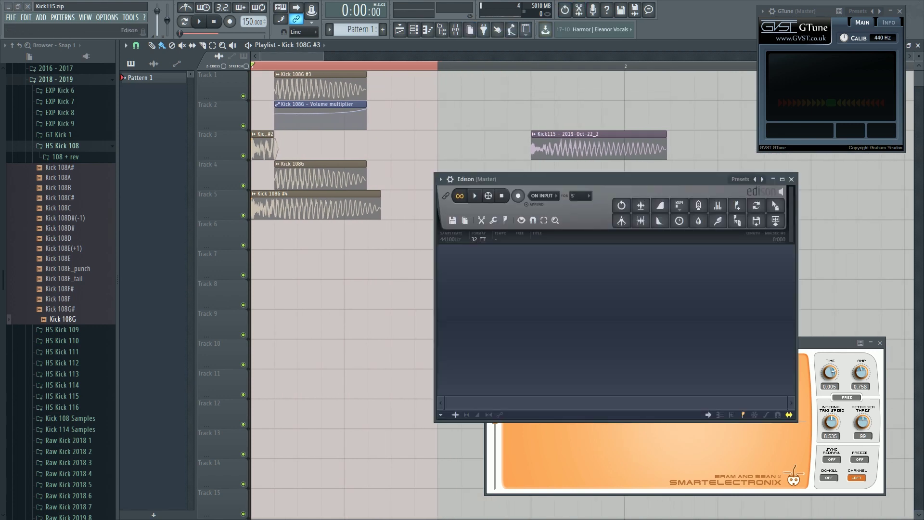
pyautogui.moveTo(578, 179); pyautogui.dragTo(443, 253)
pyautogui.moveTo(371, 253)
pyautogui.mouseDown()
pyautogui.moveTo(736, 190)
pyautogui.moveTo(499, 74)
pyautogui.moveTo(391, 265)
pyautogui.moveTo(368, 256)
pyautogui.mouseUp()
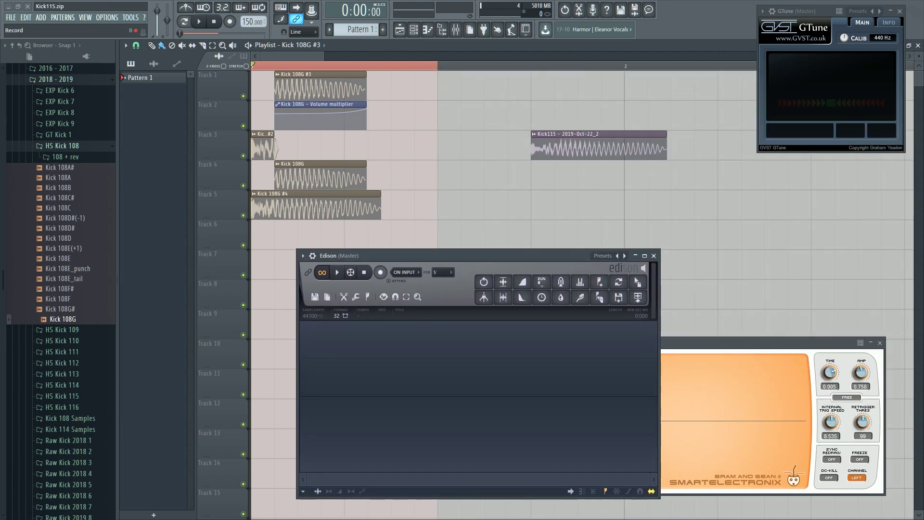
# Record the playing kick layers from the Master track into Edison, stopping playback and recording after two hits
pyautogui.click(380, 272)
pyautogui.press('space')
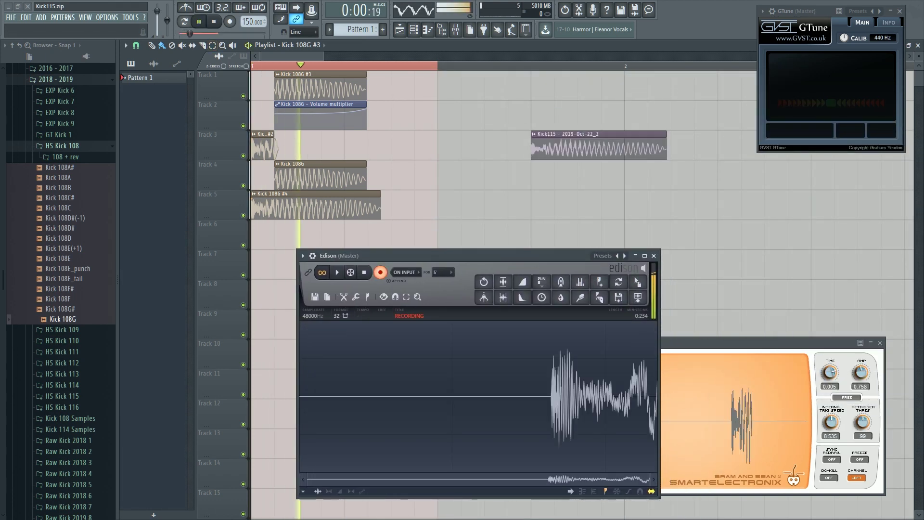
pyautogui.press('space')
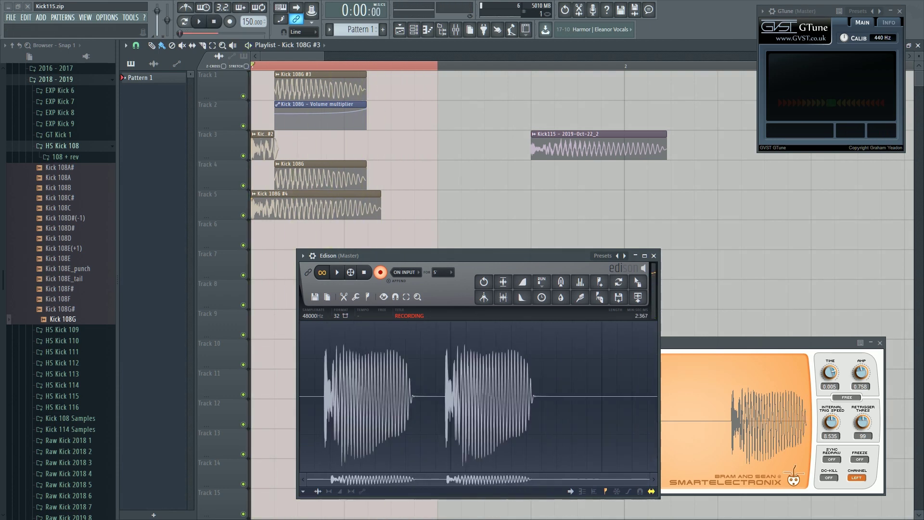
pyautogui.click(364, 272)
# Delete the first recorded hit, from 0:000 to 0:913, and trim away the noise around the remaining hit
pyautogui.moveTo(412, 395); pyautogui.dragTo(300, 395)
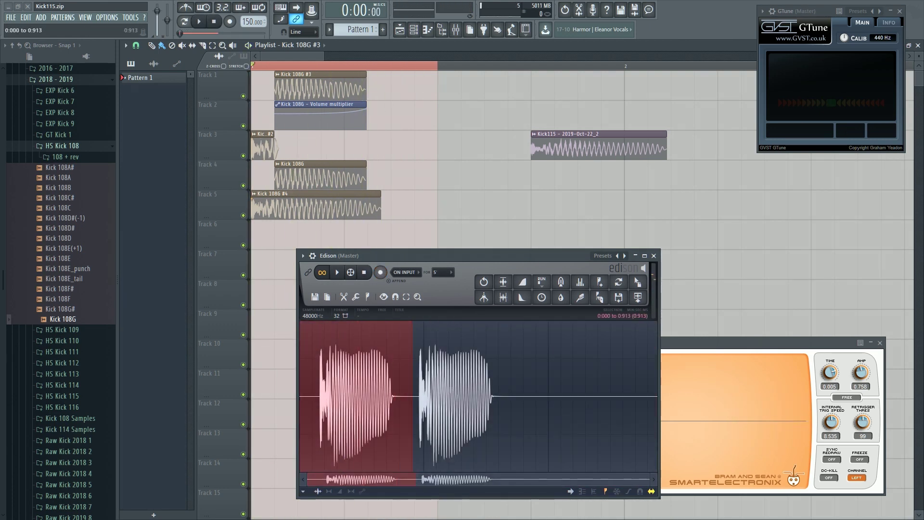
pyautogui.press('Delete')
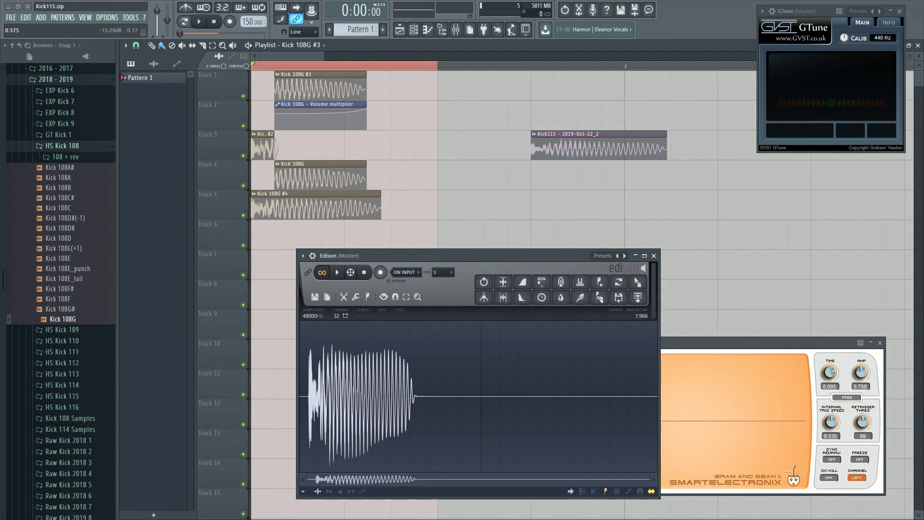
pyautogui.click(355, 297)
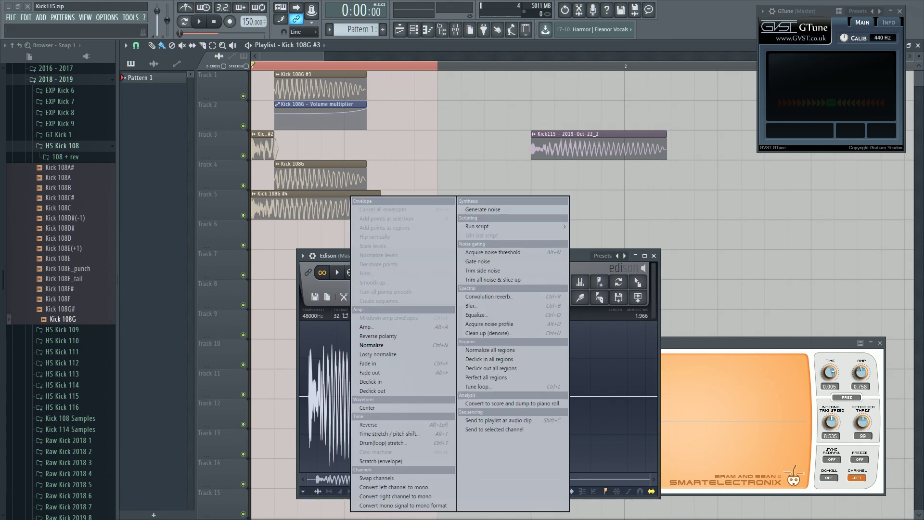
pyautogui.click(491, 279)
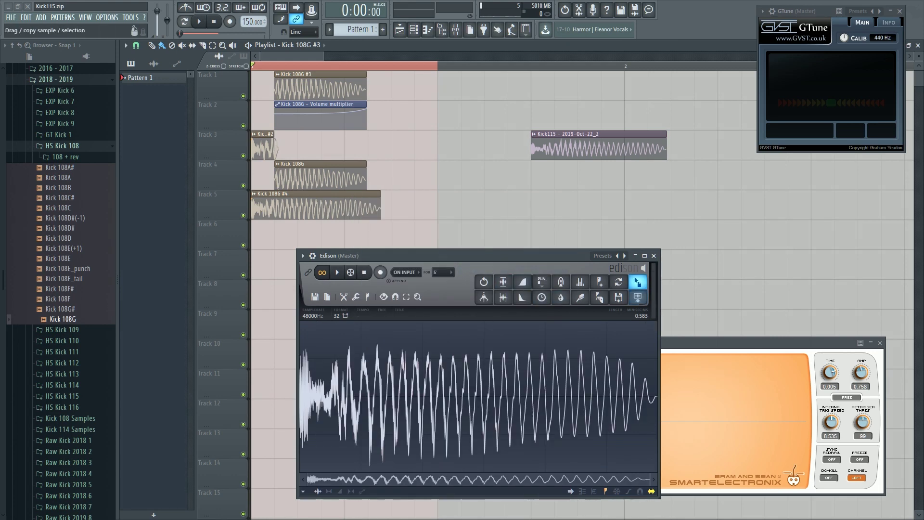
# Put the trimmed Edison recording in place of the Kick115 clip on Track 3 and set the playback range over it
pyautogui.moveTo(638, 283); pyautogui.dragTo(598, 154)
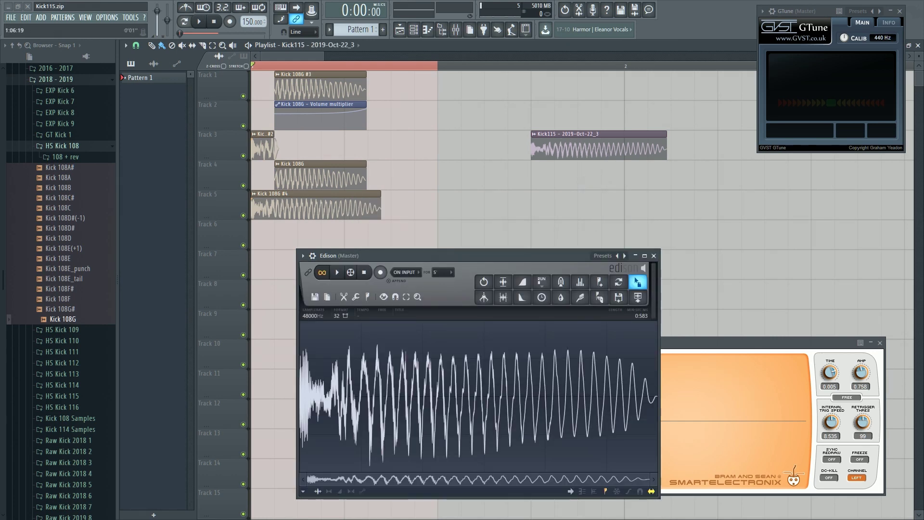
pyautogui.moveTo(531, 66); pyautogui.dragTo(718, 66)
pyautogui.press('space')
# Close Edison and examine the FabFilter Pro-L limiter on the Limited mixer track
pyautogui.press('F9')
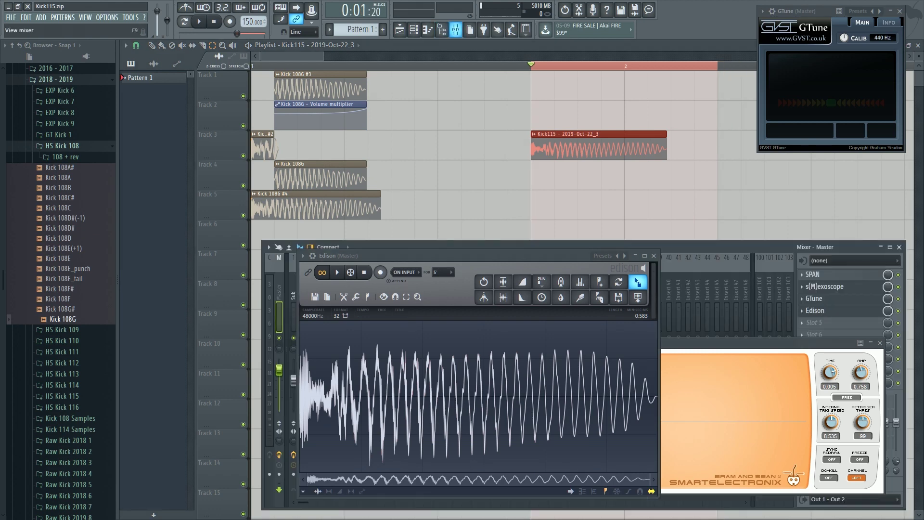
pyautogui.click(653, 255)
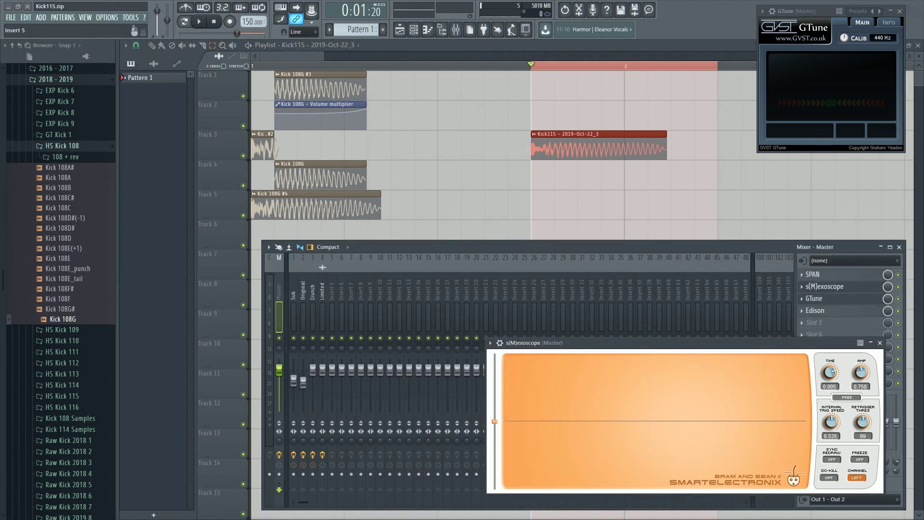
pyautogui.click(332, 313)
pyautogui.click(322, 313)
pyautogui.click(827, 274)
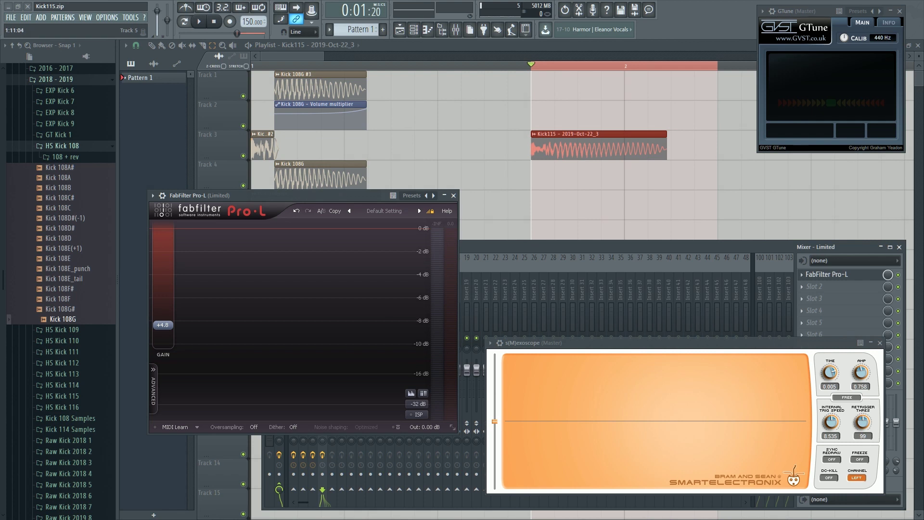
pyautogui.click(453, 196)
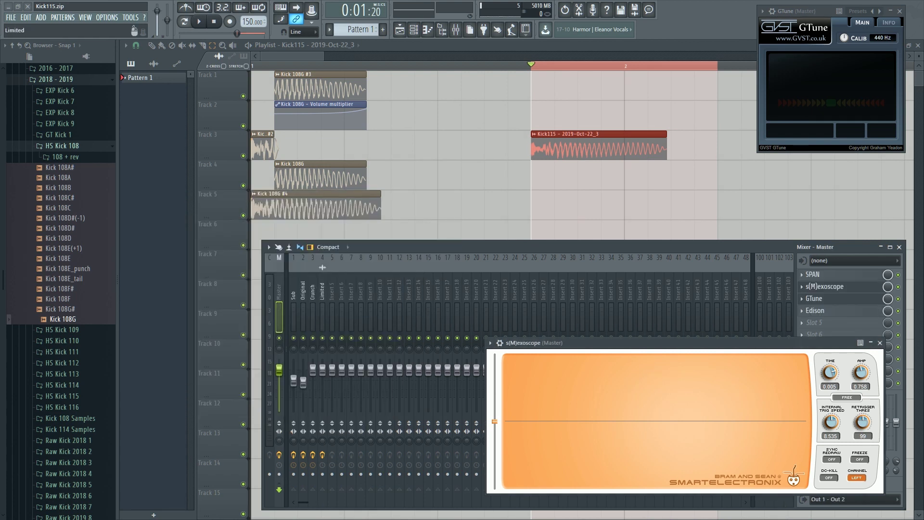
# Select the Limited mixer track and play the recorded kick clip through its limiter
pyautogui.click(322, 313)
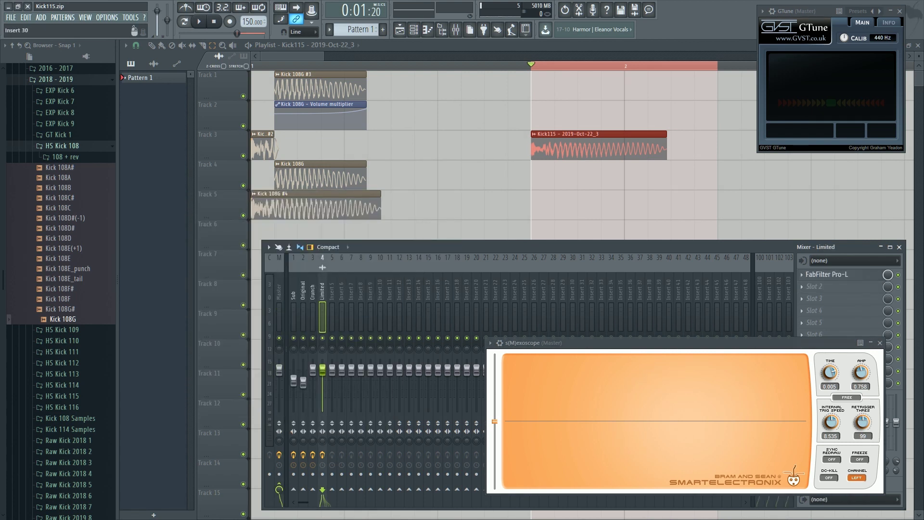
pyautogui.press('space')
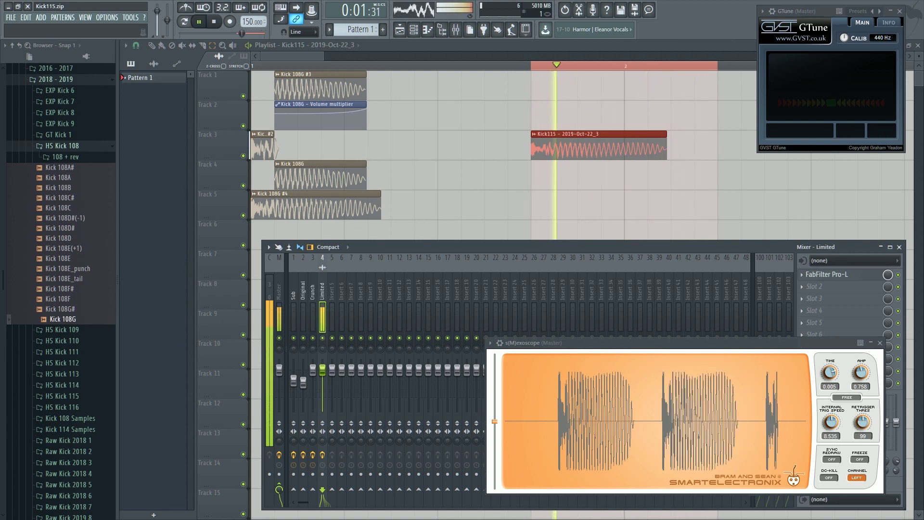
pyautogui.press('space')
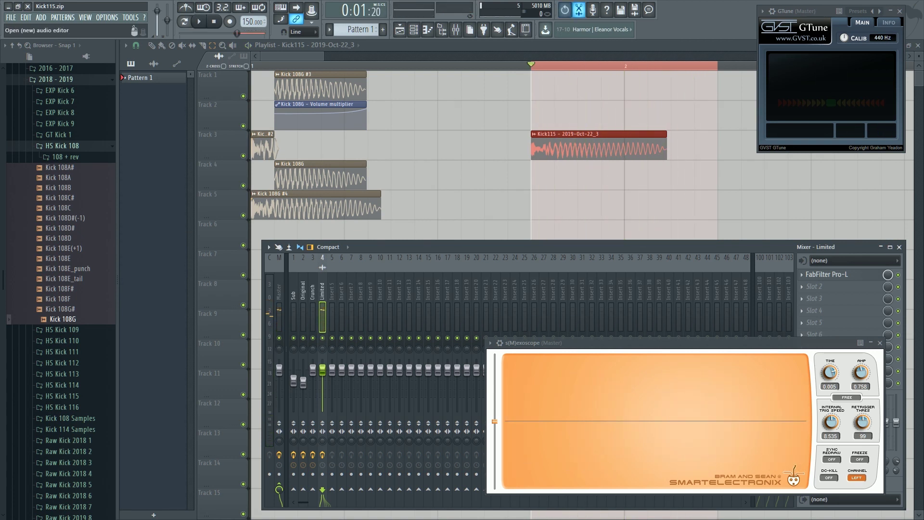
# Start a new empty sample in the Master track's Edison and record two hits of the limited kick
pyautogui.click(579, 10)
pyautogui.click(315, 296)
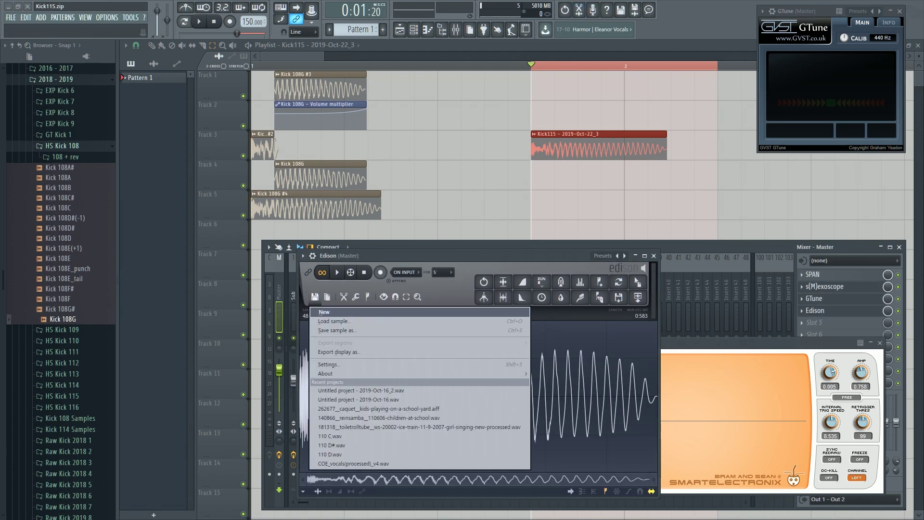
pyautogui.click(324, 312)
pyautogui.click(381, 272)
pyautogui.press('space')
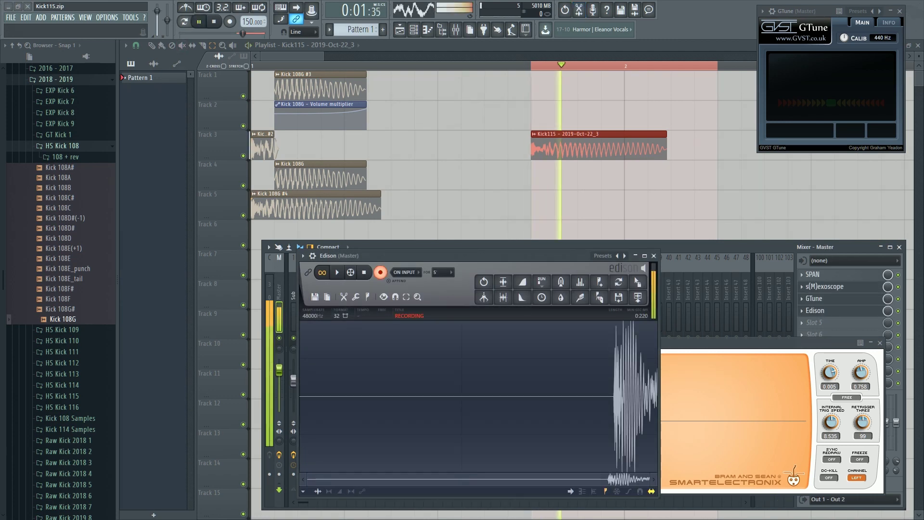
pyautogui.press('space')
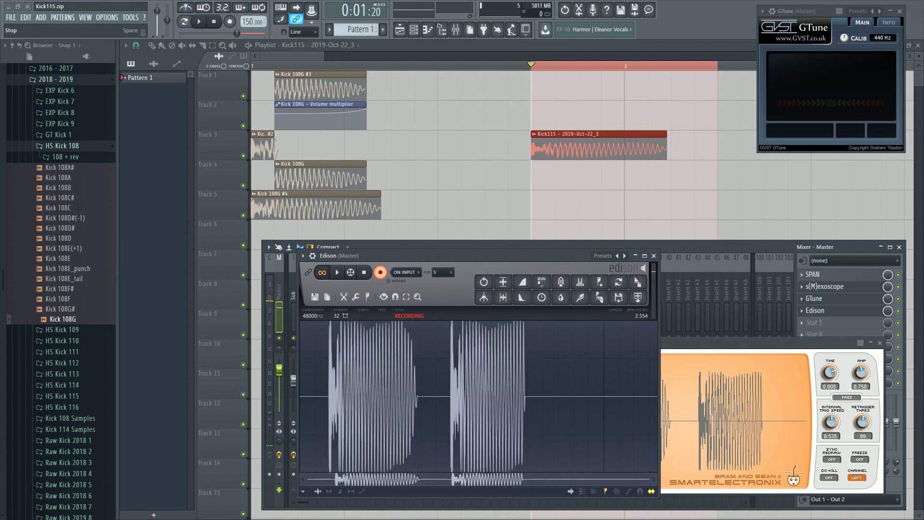
pyautogui.click(380, 272)
# Stop the recording in Edison, delete the second kick hit and trim the side noise around the first
pyautogui.moveTo(301, 385); pyautogui.dragTo(421, 385)
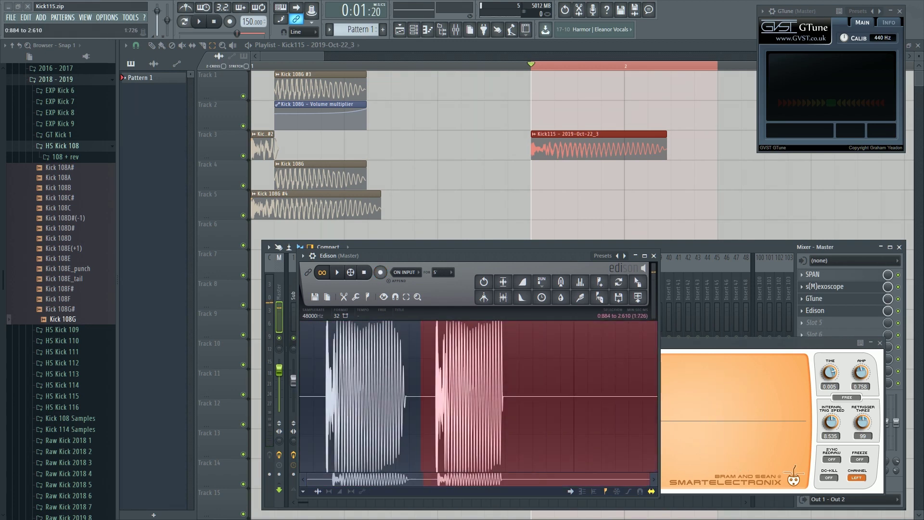
pyautogui.press('Delete')
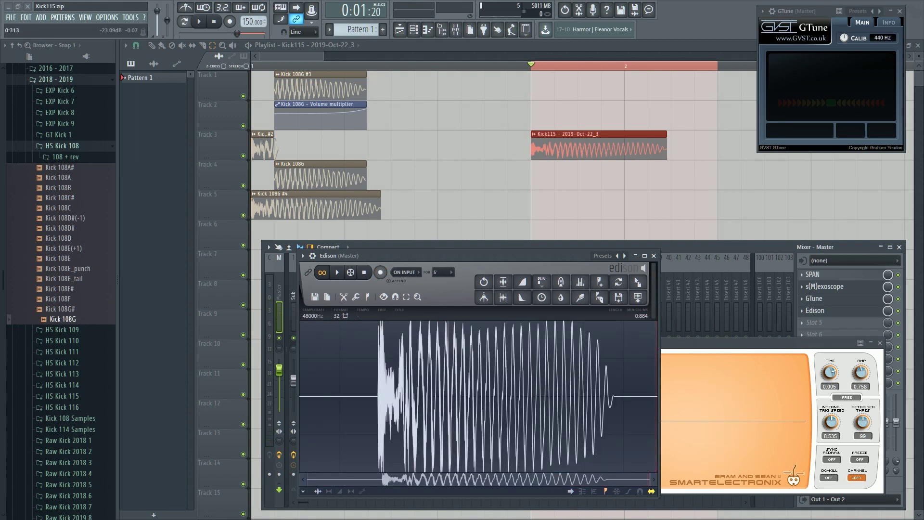
pyautogui.click(356, 296)
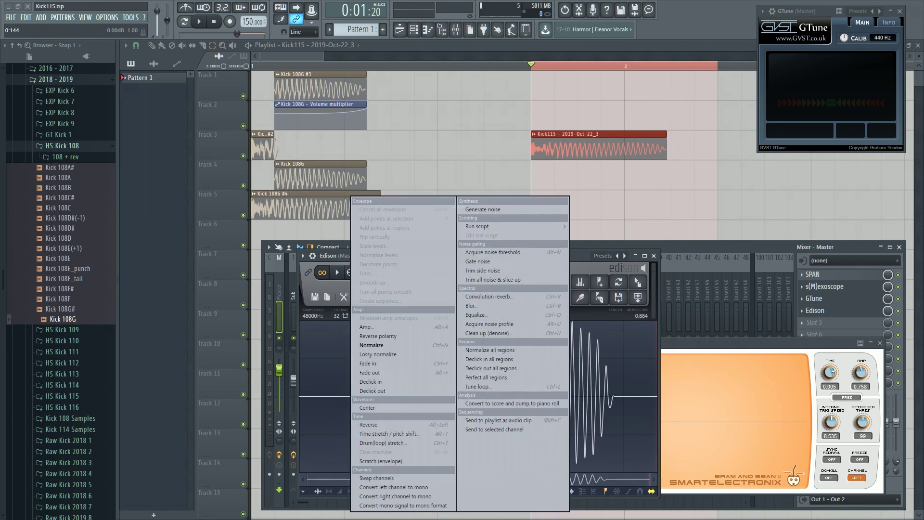
pyautogui.click(502, 271)
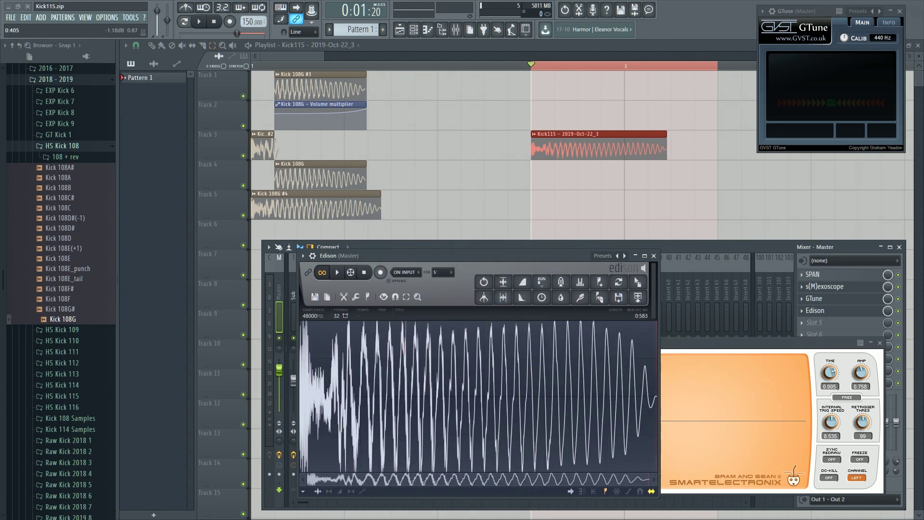
# Select the kick from its start to about 0:397 in Edison and play that selection
pyautogui.moveTo(542, 396); pyautogui.dragTo(300, 396)
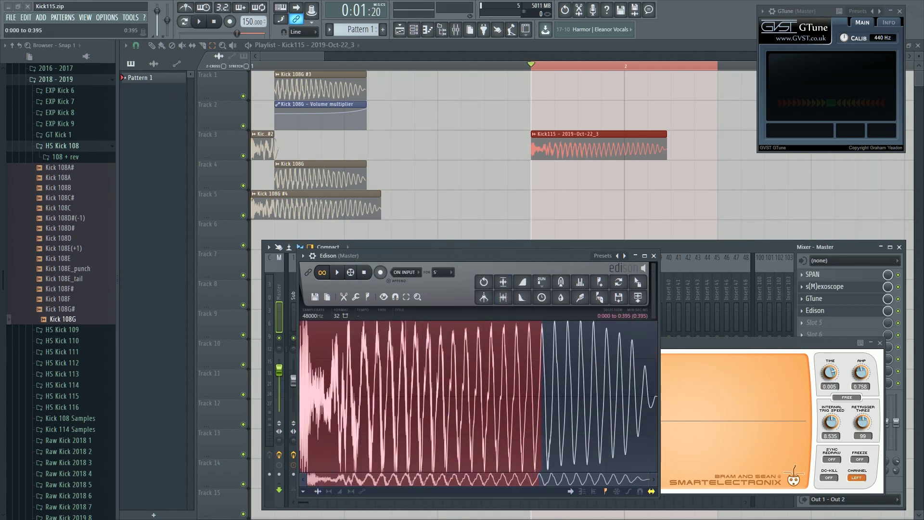
pyautogui.moveTo(541, 385); pyautogui.dragTo(544, 385)
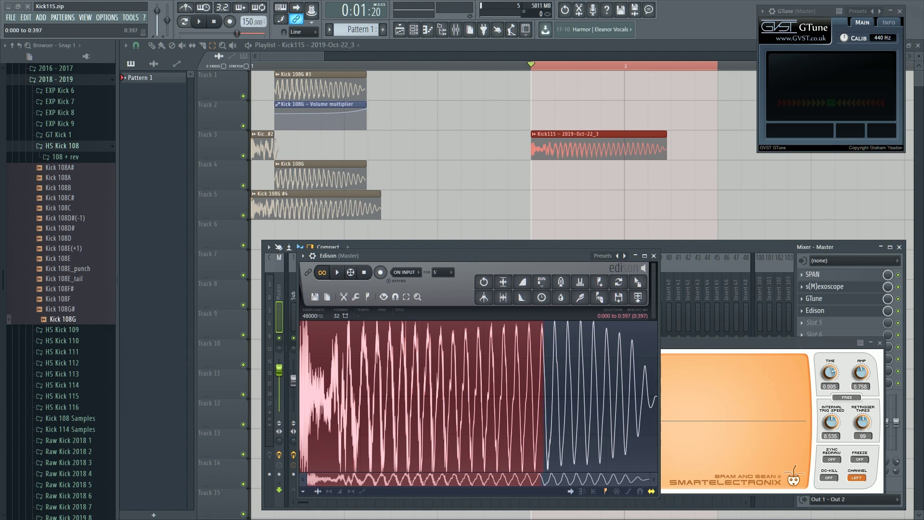
pyautogui.click(336, 272)
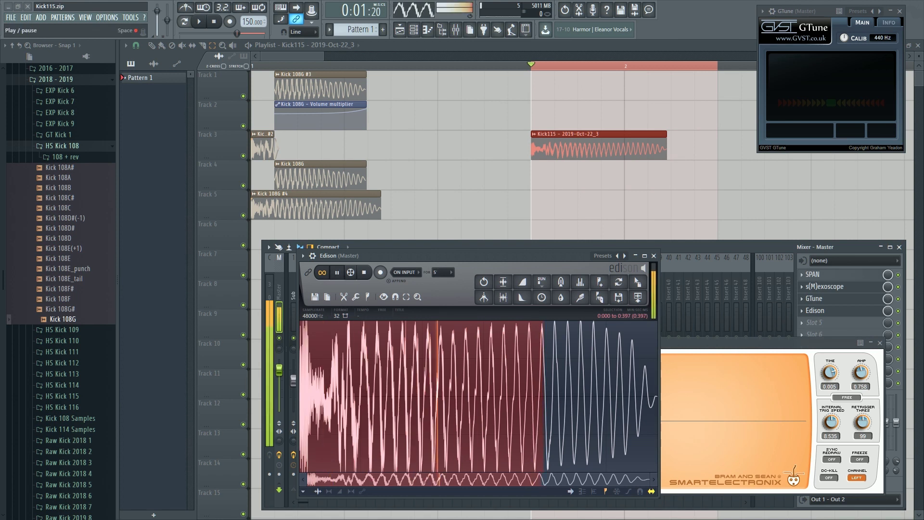
pyautogui.click(364, 272)
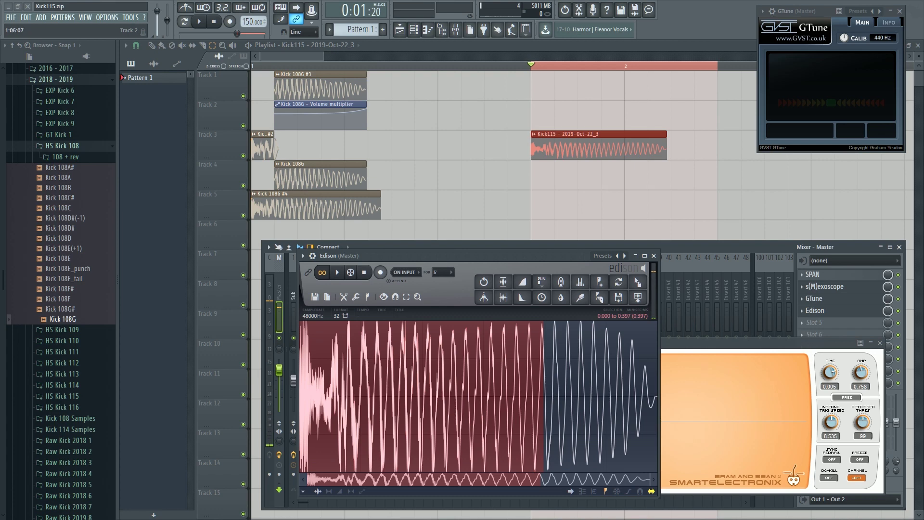
# Clear the Edison selection and place the full limited kick on Track 3 after the existing Kick115 clip
pyautogui.moveTo(323, 56); pyautogui.dragTo(357, 56)
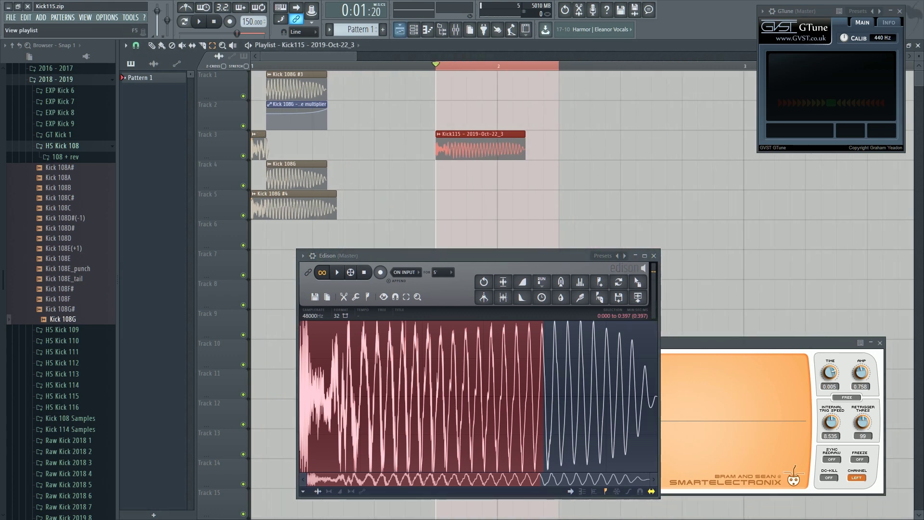
pyautogui.click(413, 30)
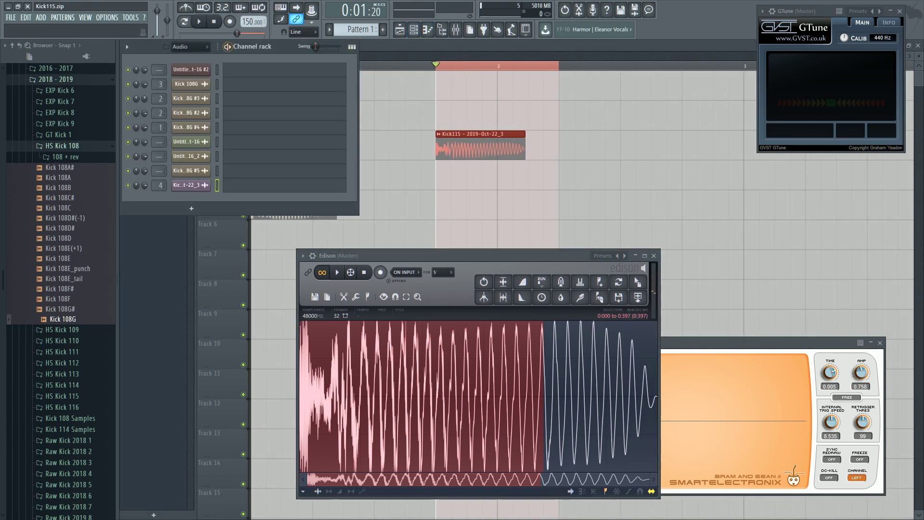
pyautogui.moveTo(252, 46); pyautogui.dragTo(355, 87)
pyautogui.moveTo(337, 256); pyautogui.dragTo(309, 281)
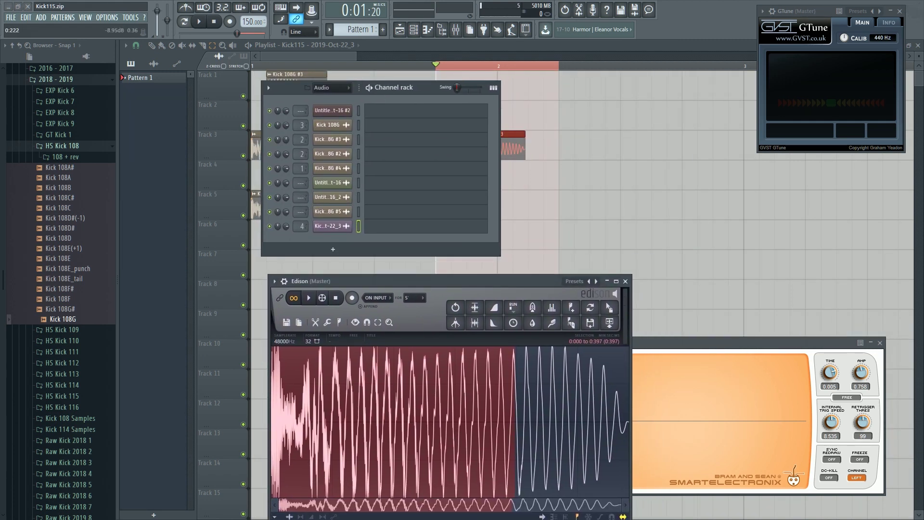
pyautogui.click(408, 395)
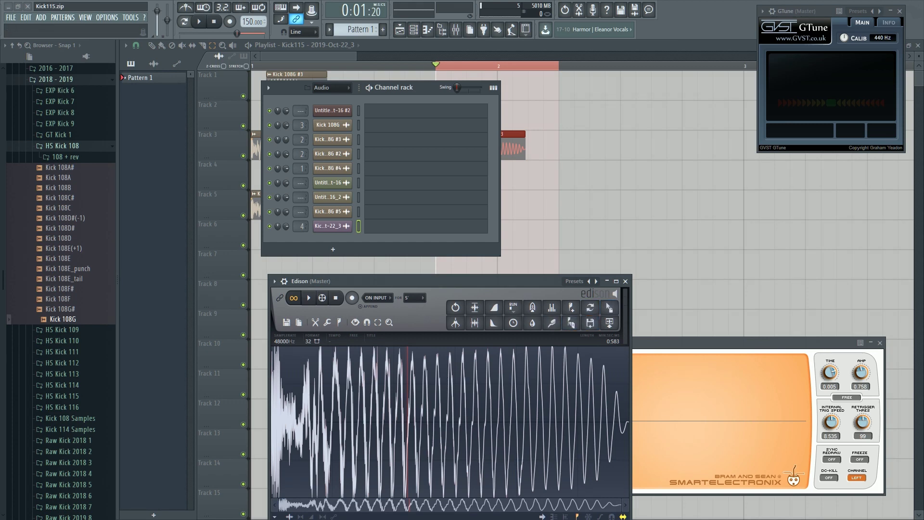
pyautogui.moveTo(609, 307); pyautogui.dragTo(572, 182)
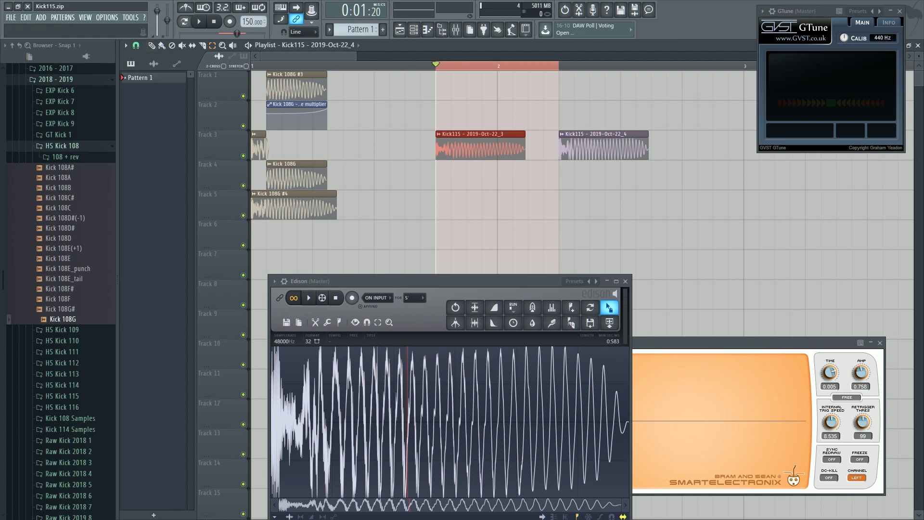
# Open the sample settings of the new Kick115 - 2019-Oct-22_4 clip and locate its file in the browser
pyautogui.doubleClick(573, 147)
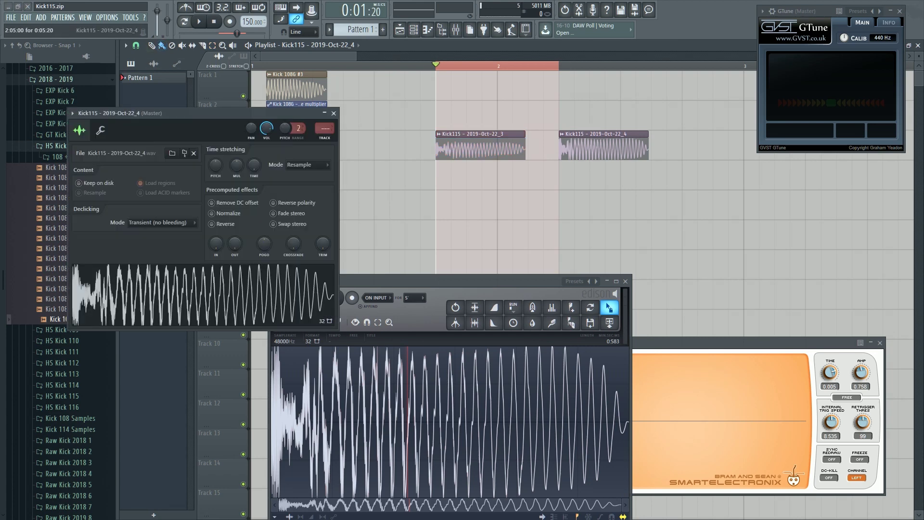
pyautogui.moveTo(204, 113); pyautogui.dragTo(484, 186)
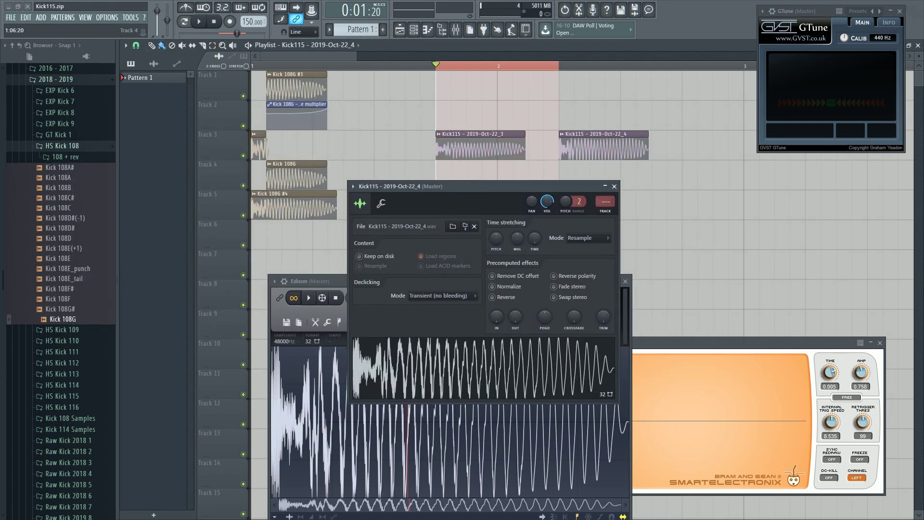
pyautogui.click(464, 226)
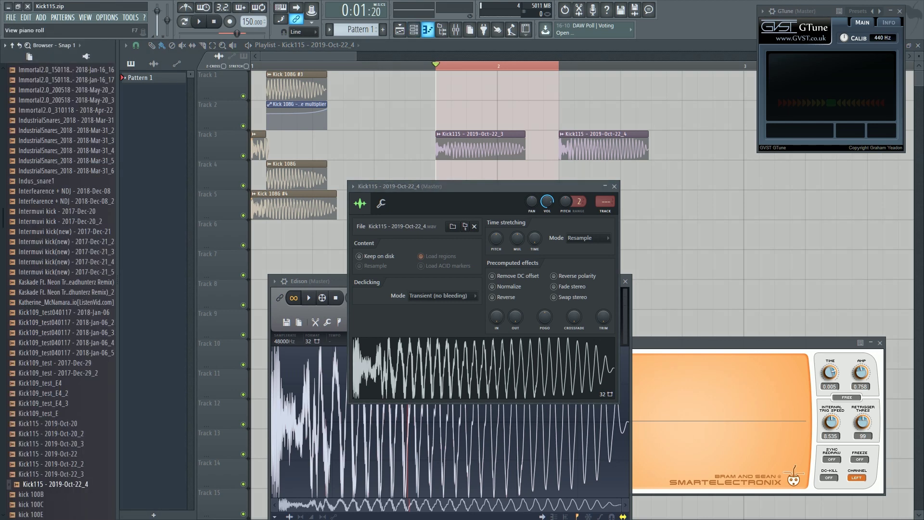
# Load Kick115 - 2019-Oct-22_4 into the Nimble Kick channel and set its distortion mix to 0%
pyautogui.press('F6')
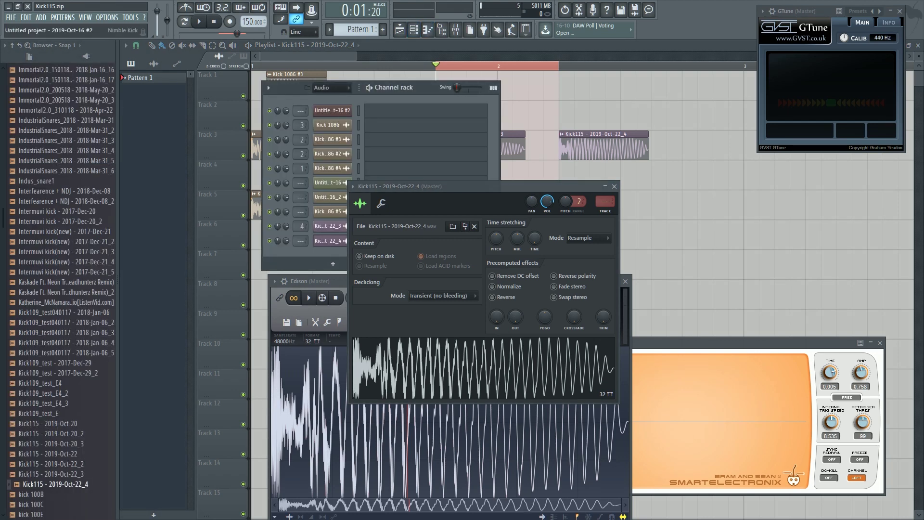
pyautogui.click(332, 110)
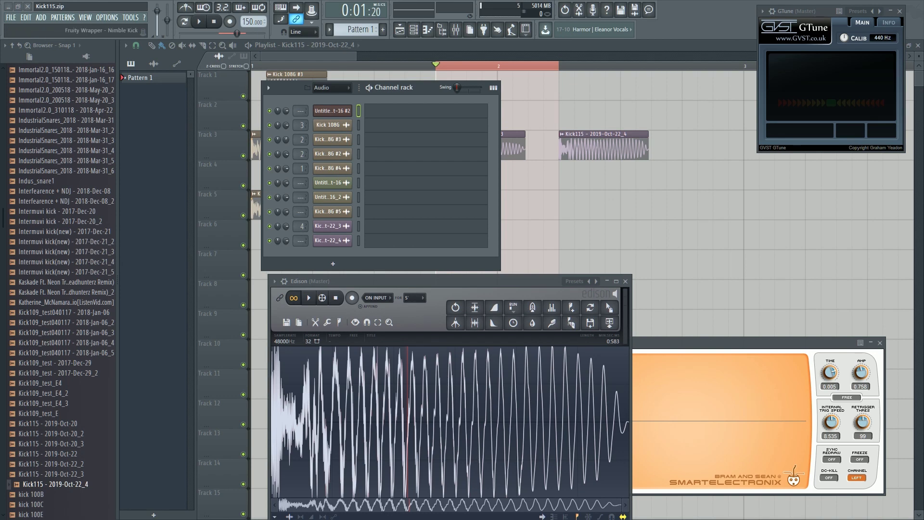
pyautogui.press('Return')
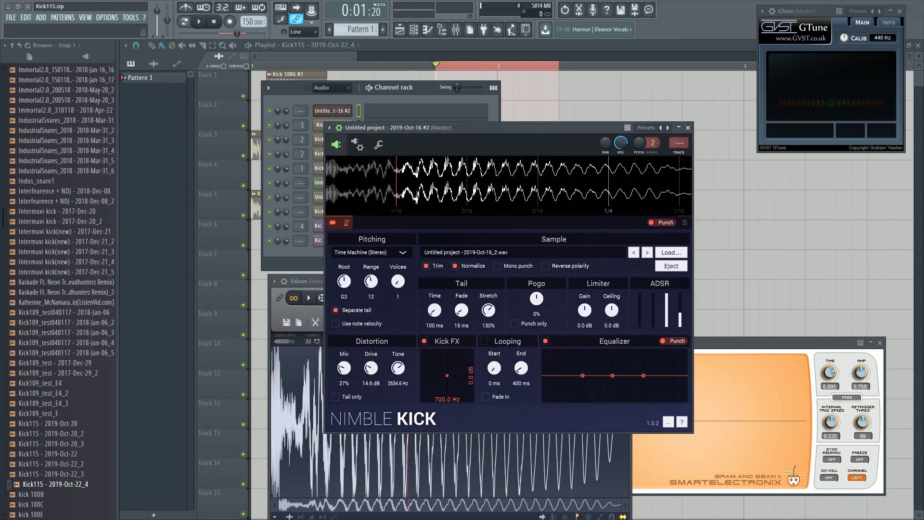
pyautogui.moveTo(55, 484); pyautogui.dragTo(496, 183)
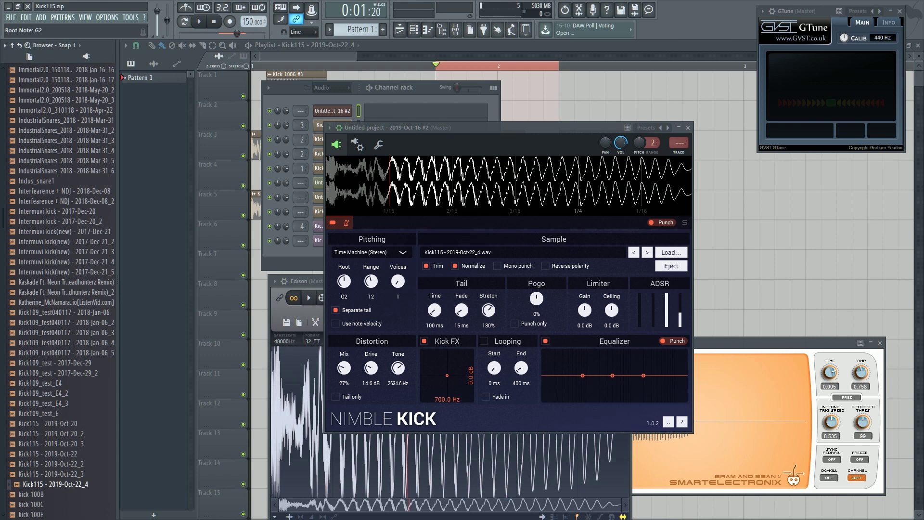
pyautogui.moveTo(344, 368); pyautogui.dragTo(356, 436)
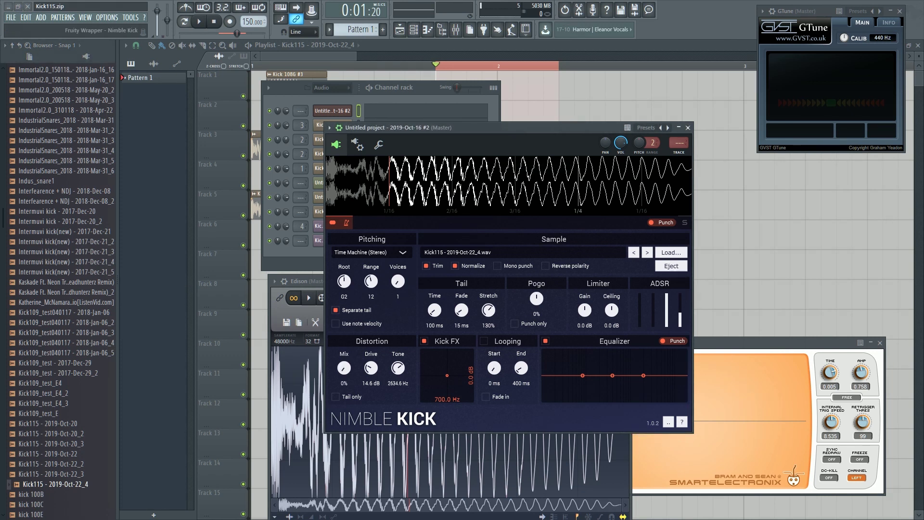
pyautogui.moveTo(481, 128); pyautogui.dragTo(462, 177)
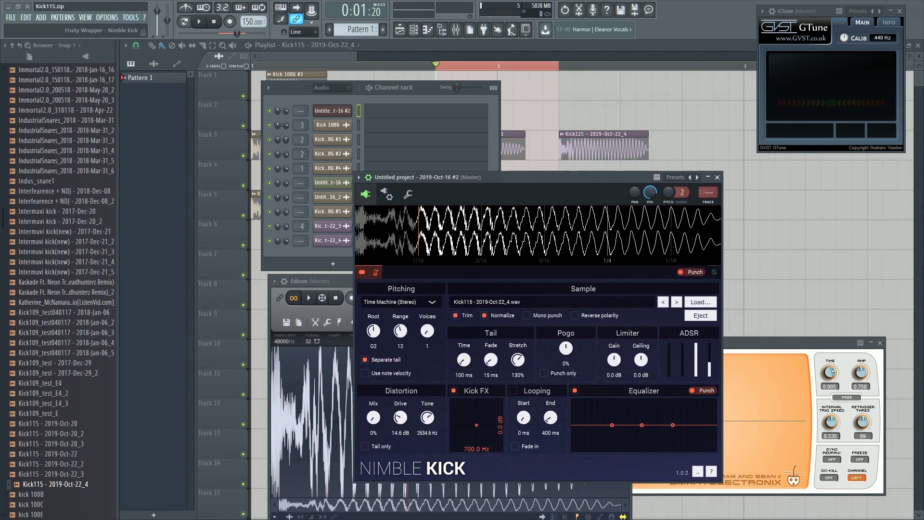
# Open the piano roll for the Nimble Kick channel and audition the kick at several pitches around octave 4
pyautogui.rightClick(349, 107)
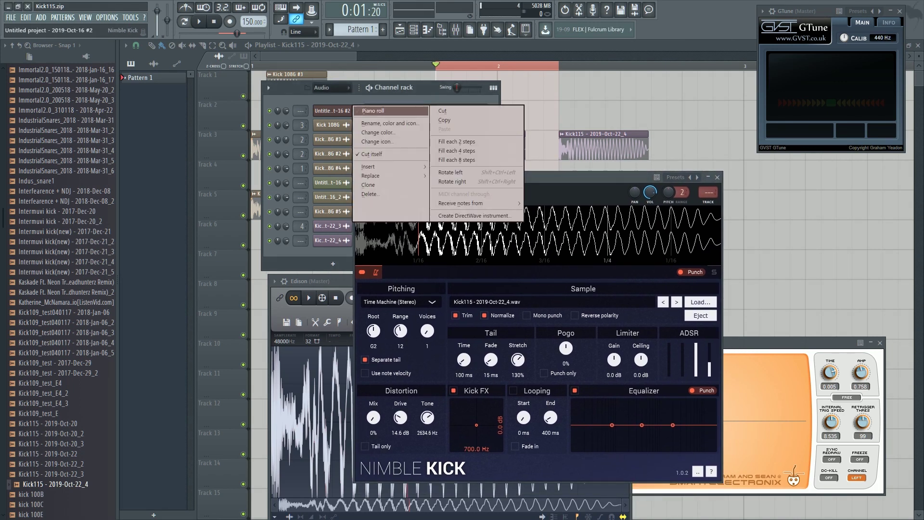
pyautogui.click(376, 111)
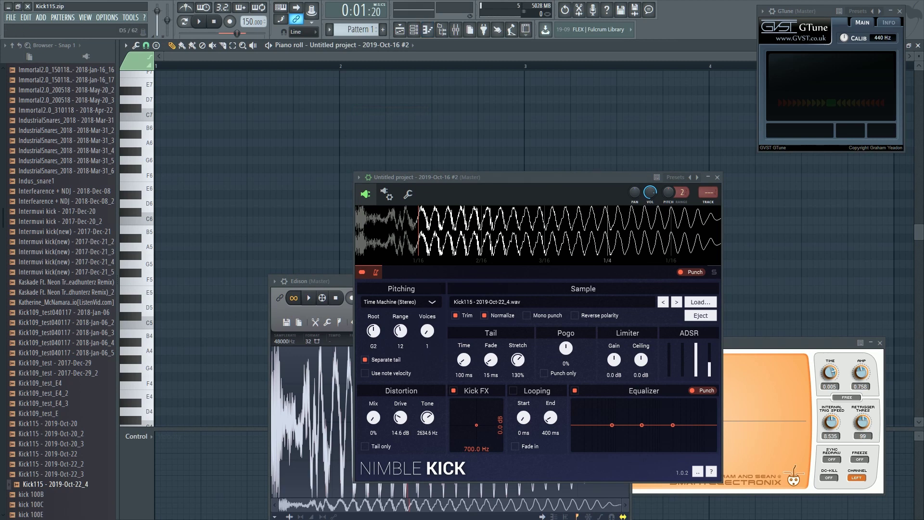
pyautogui.scroll(-3, 137, 307)
pyautogui.click(137, 272)
pyautogui.click(137, 318)
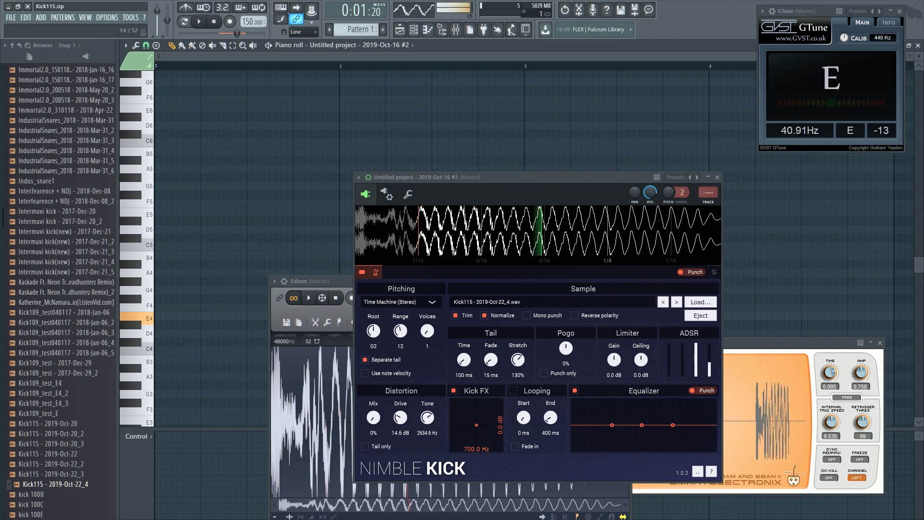
pyautogui.click(137, 290)
pyautogui.click(136, 340)
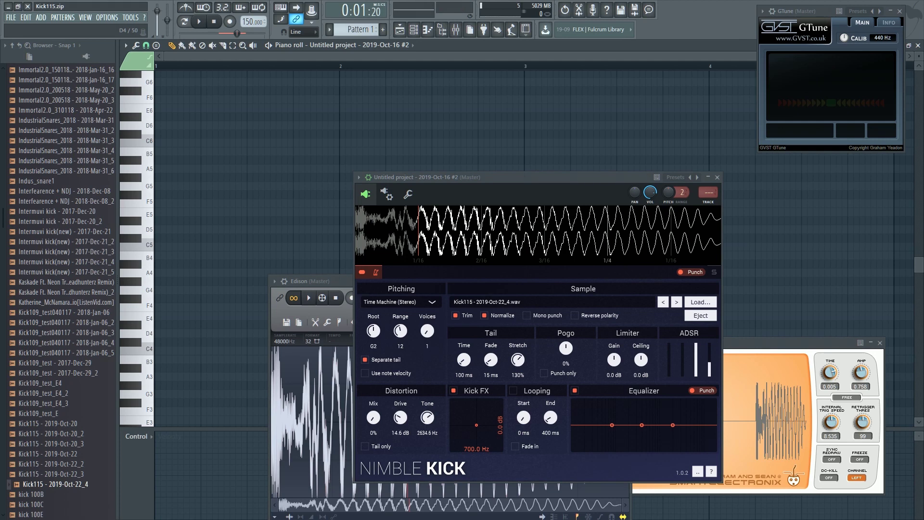
pyautogui.click(137, 318)
pyautogui.click(138, 257)
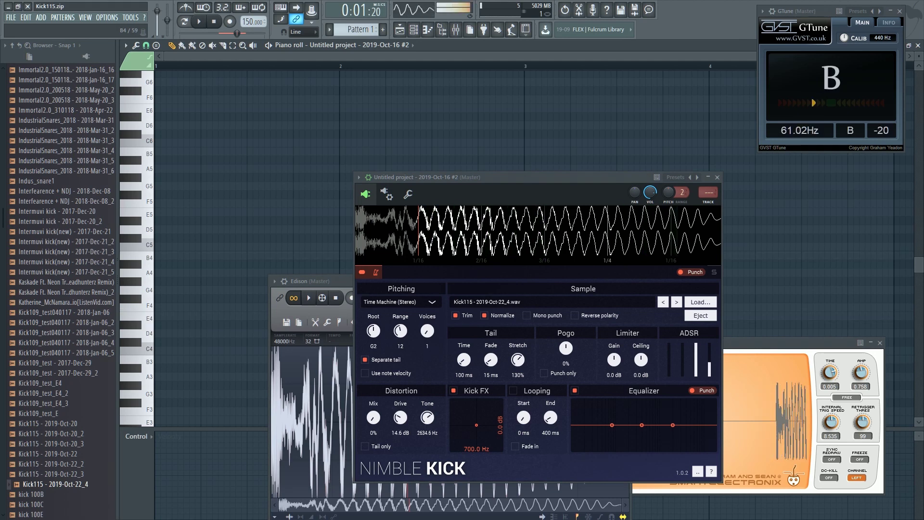
pyautogui.click(137, 230)
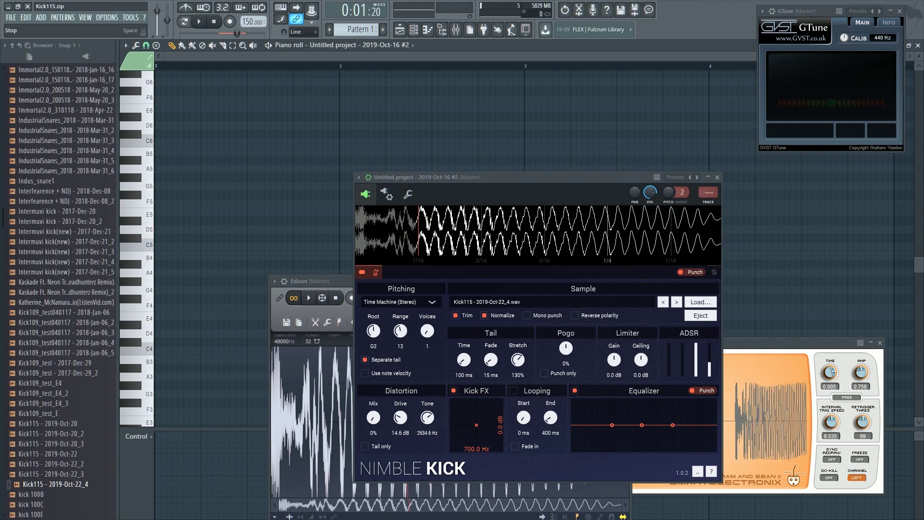
# Set Nimble Kick's tail stretch to 100% and audition the kick on several notes, including E4 and C5
pyautogui.moveTo(517, 359); pyautogui.dragTo(517, 374)
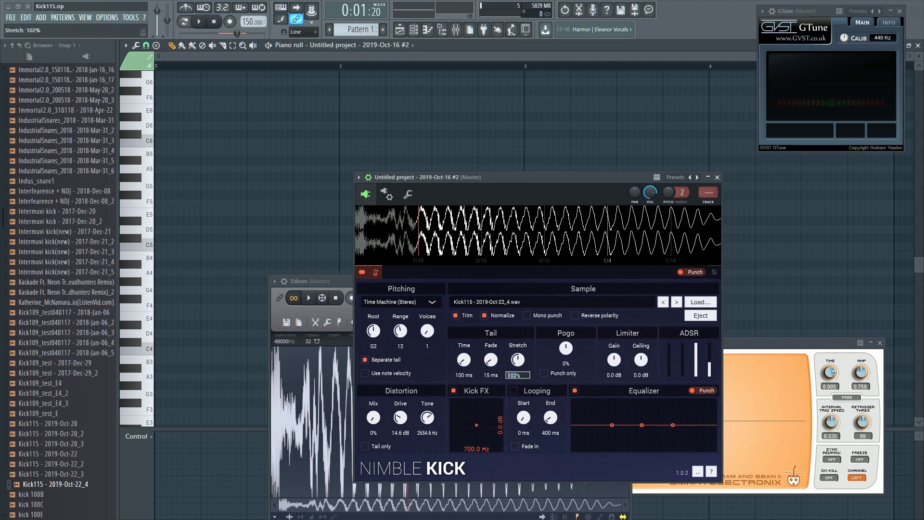
pyautogui.hotkey('ctrl', 's')
pyautogui.click(137, 245)
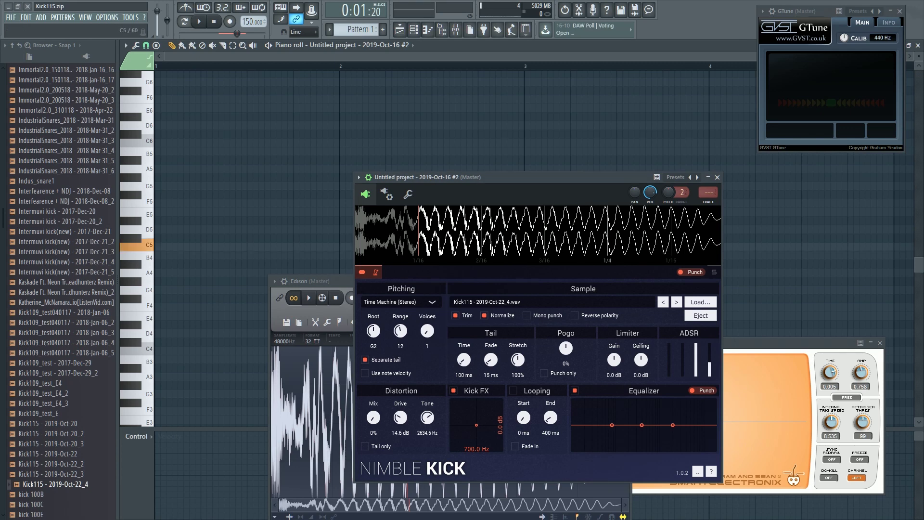
pyautogui.click(137, 306)
pyautogui.press('b')
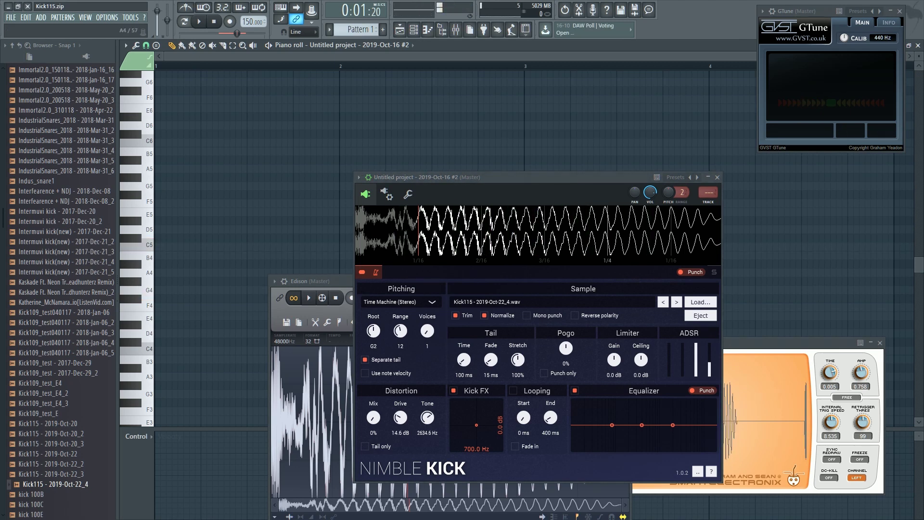
pyautogui.press('n')
pyautogui.press('q')
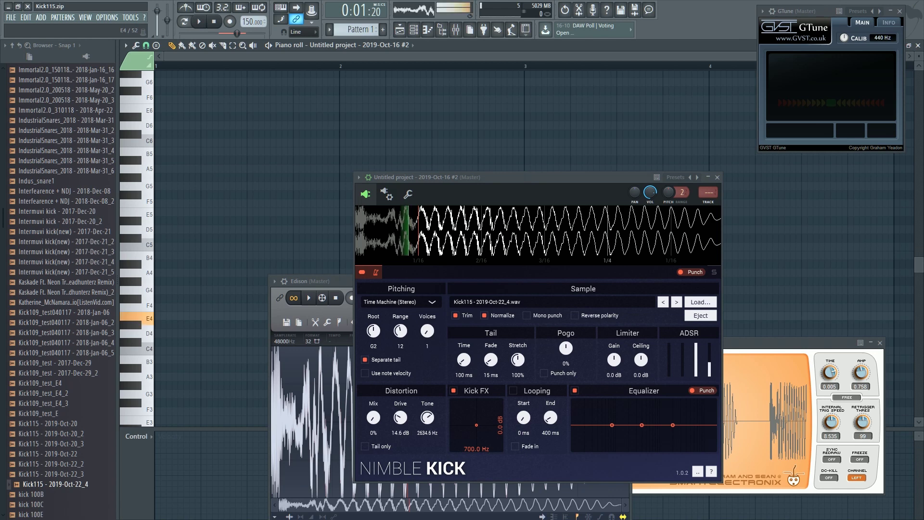
pyautogui.click(131, 319)
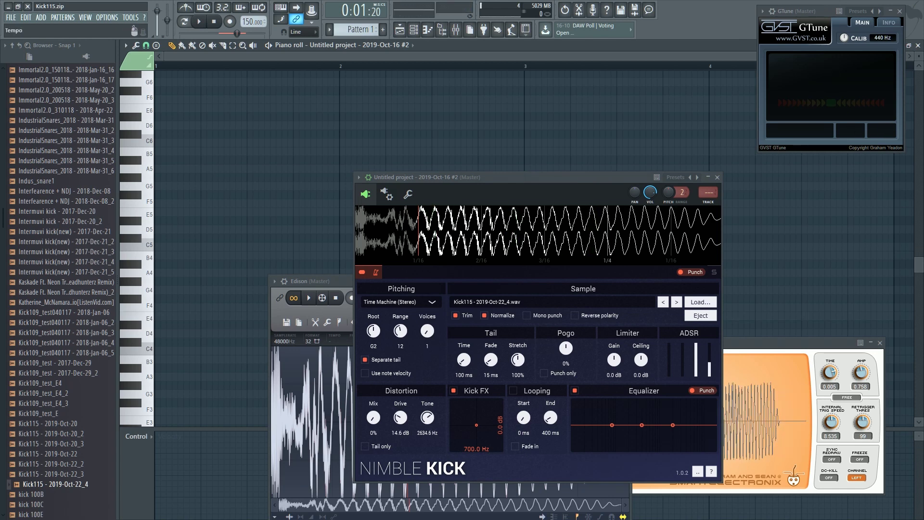
# Set Nimble Kick's distortion to 15% mix, 13.6 dB drive and 72.7 Hz tone, and audition it on several notes
pyautogui.moveTo(374, 417); pyautogui.dragTo(427, 441)
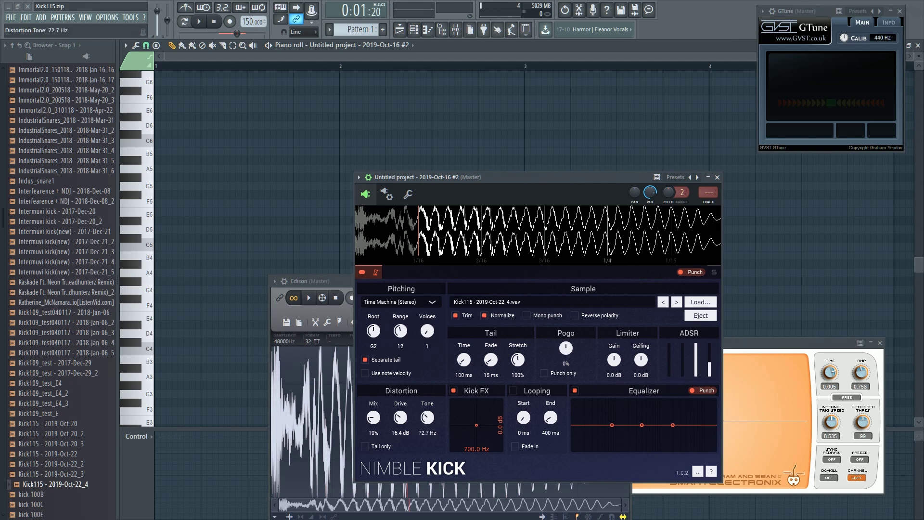
pyautogui.moveTo(374, 417); pyautogui.dragTo(400, 420)
pyautogui.click(133, 305)
pyautogui.click(132, 272)
pyautogui.click(133, 273)
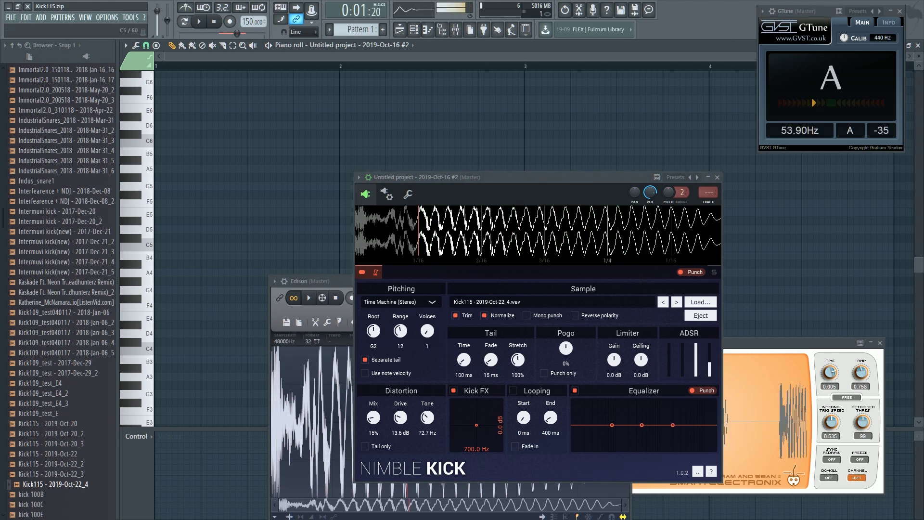
pyautogui.click(132, 229)
pyautogui.click(137, 306)
pyautogui.click(137, 305)
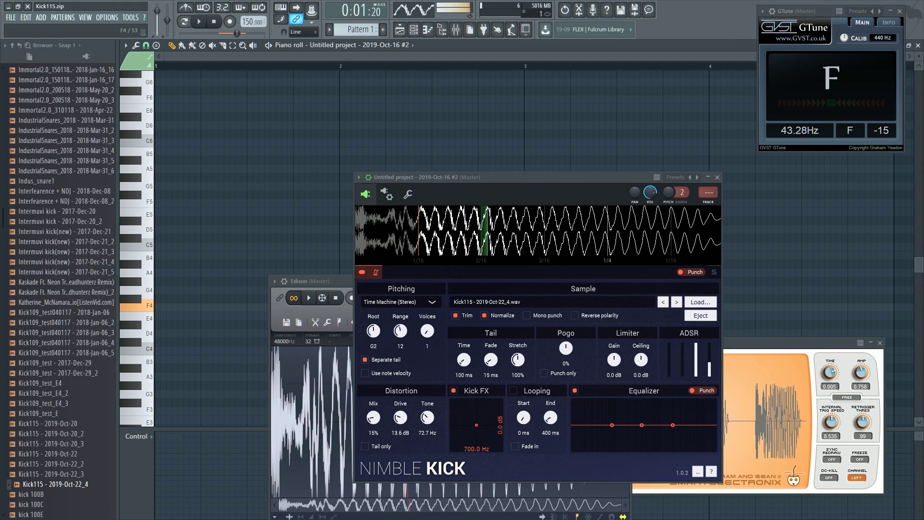
pyautogui.click(137, 305)
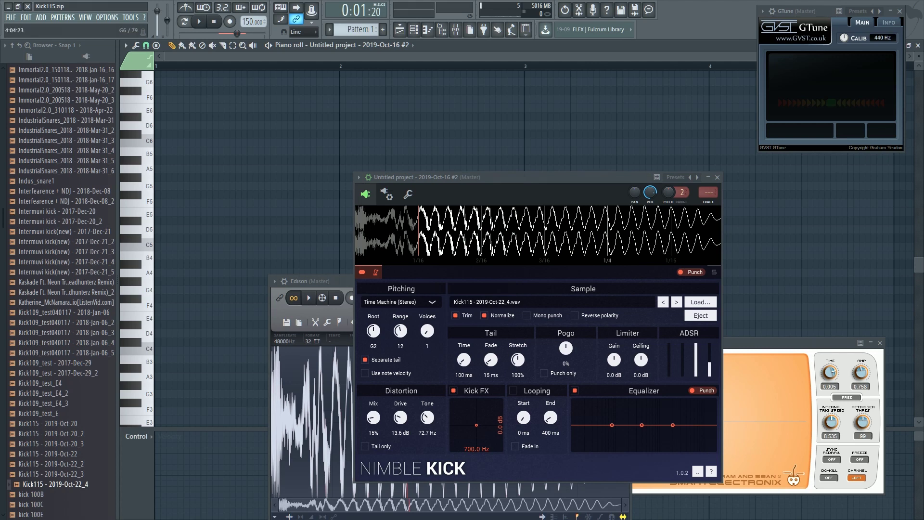
# Close the piano roll and reposition the Nimble Kick window beside the channel rack
pyautogui.click(918, 45)
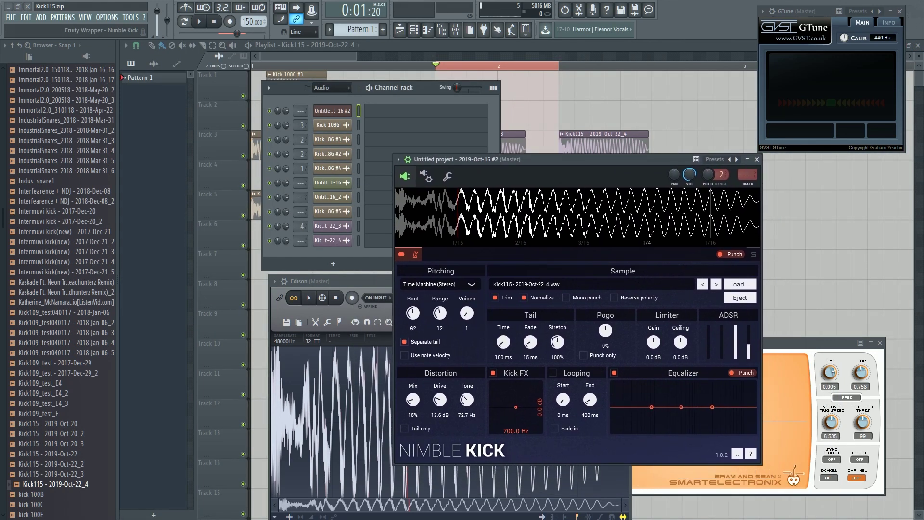
pyautogui.moveTo(577, 160); pyautogui.dragTo(590, 182)
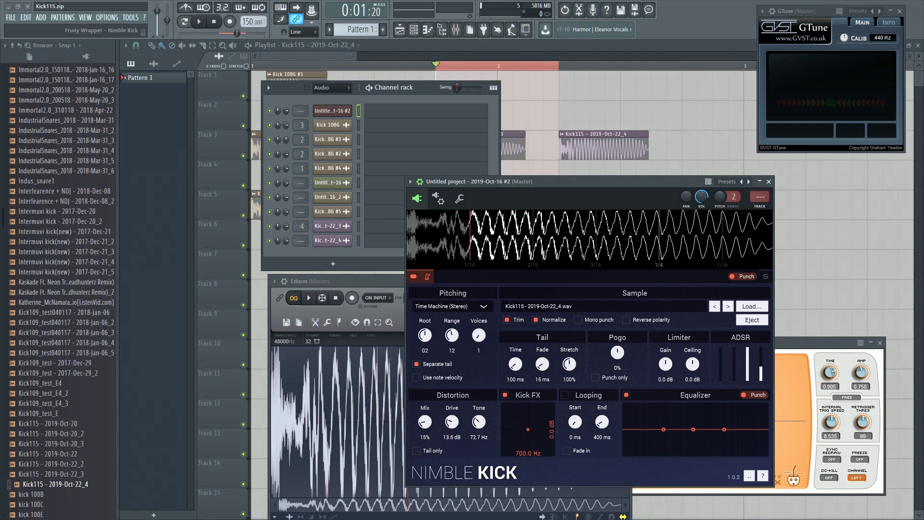